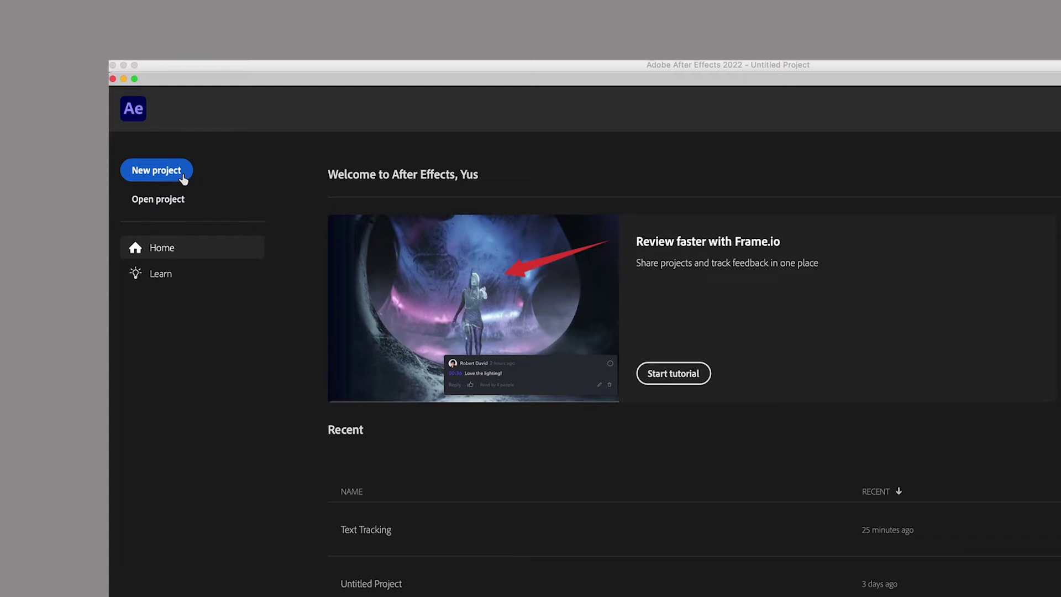
- Create a new project and import the DSCF2532.MOV, DSCF2624.MOV and mixkit clips
click(183, 180)
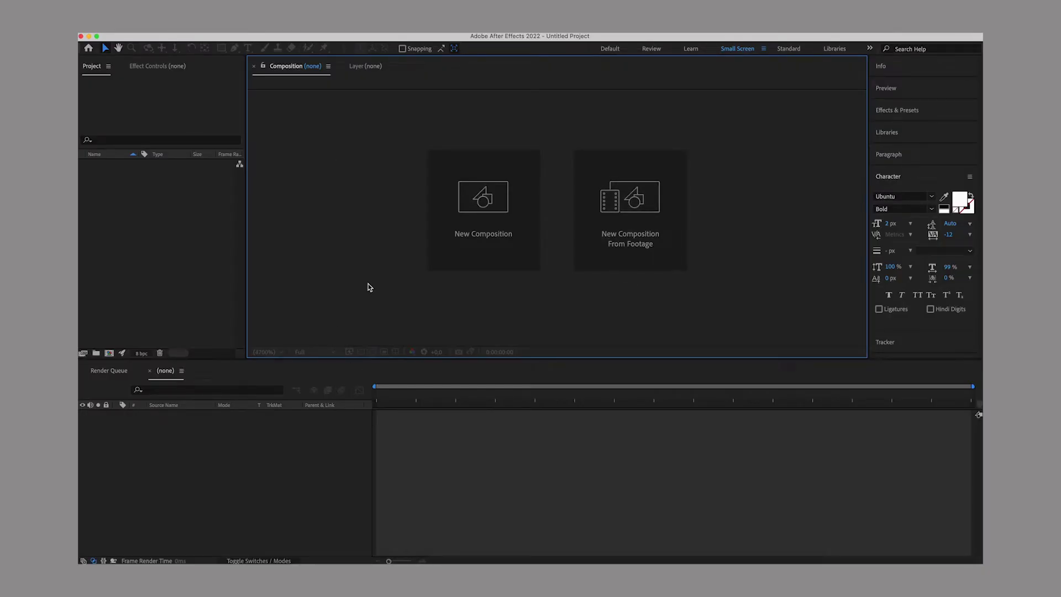
click(192, 243)
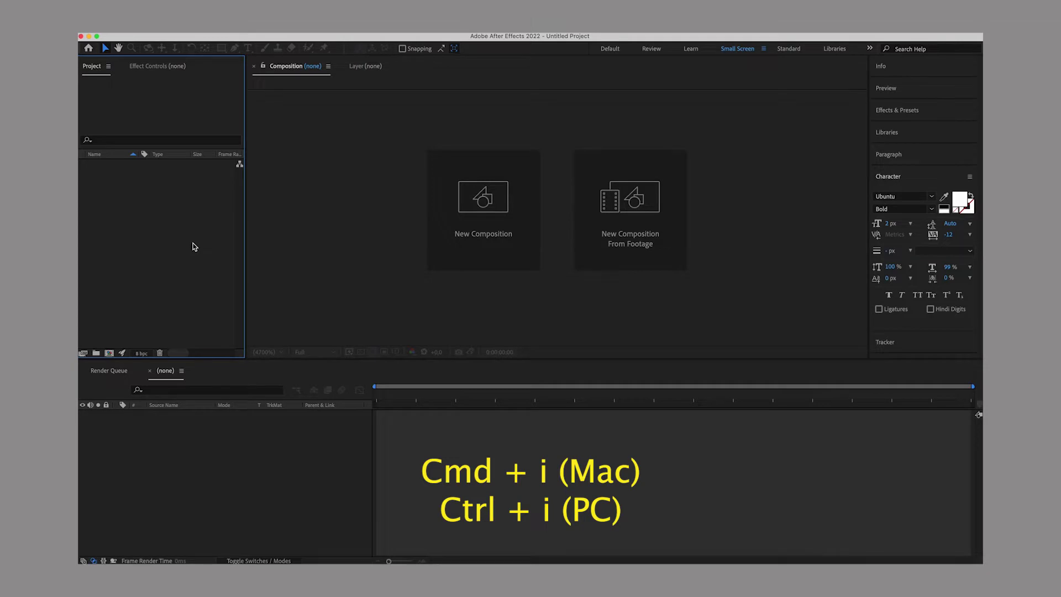
key(super+i)
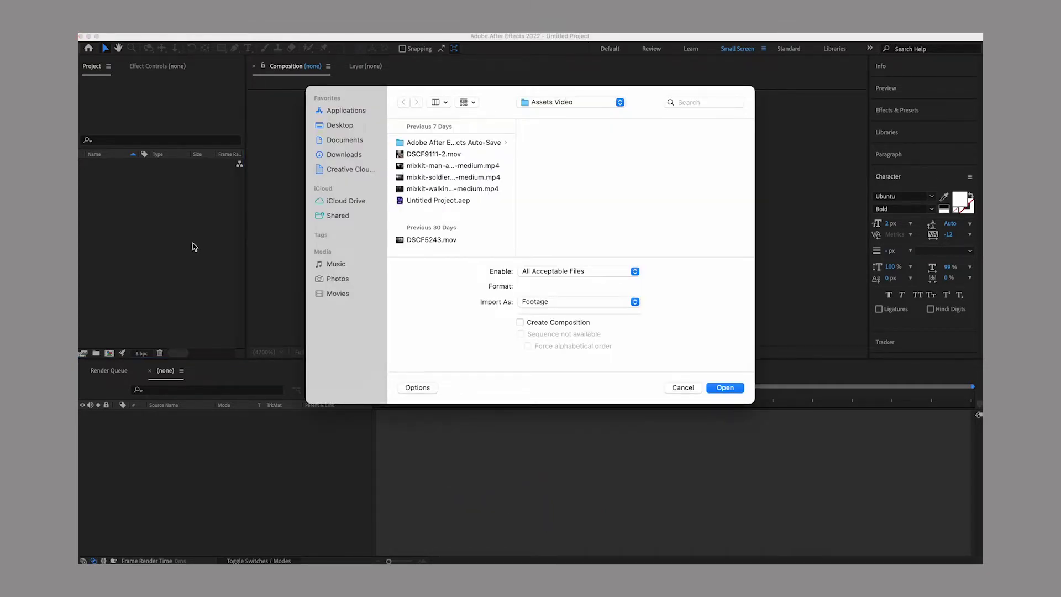
click(356, 158)
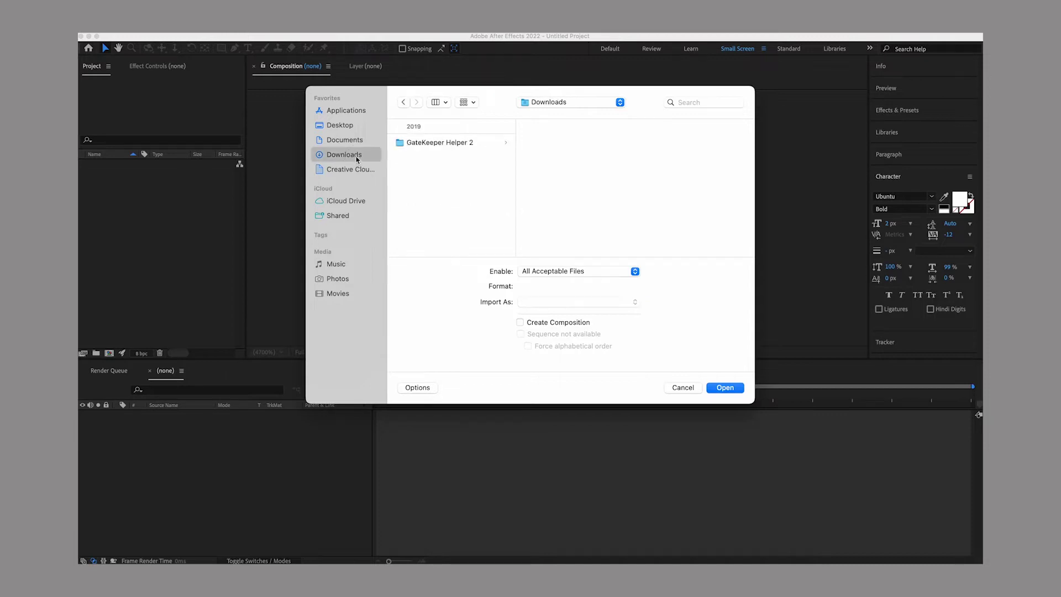
click(345, 140)
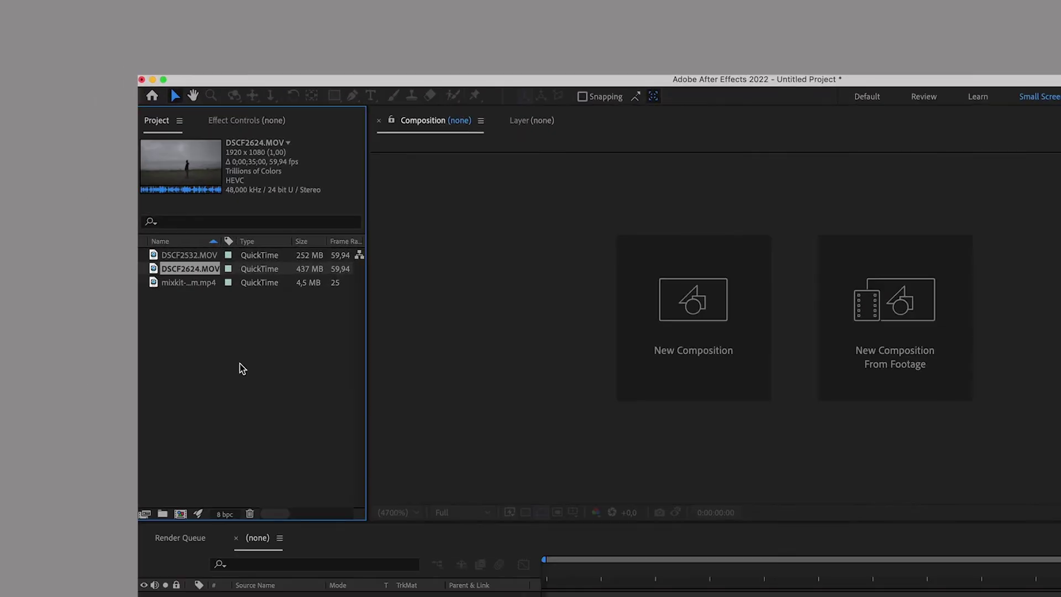
click(193, 284)
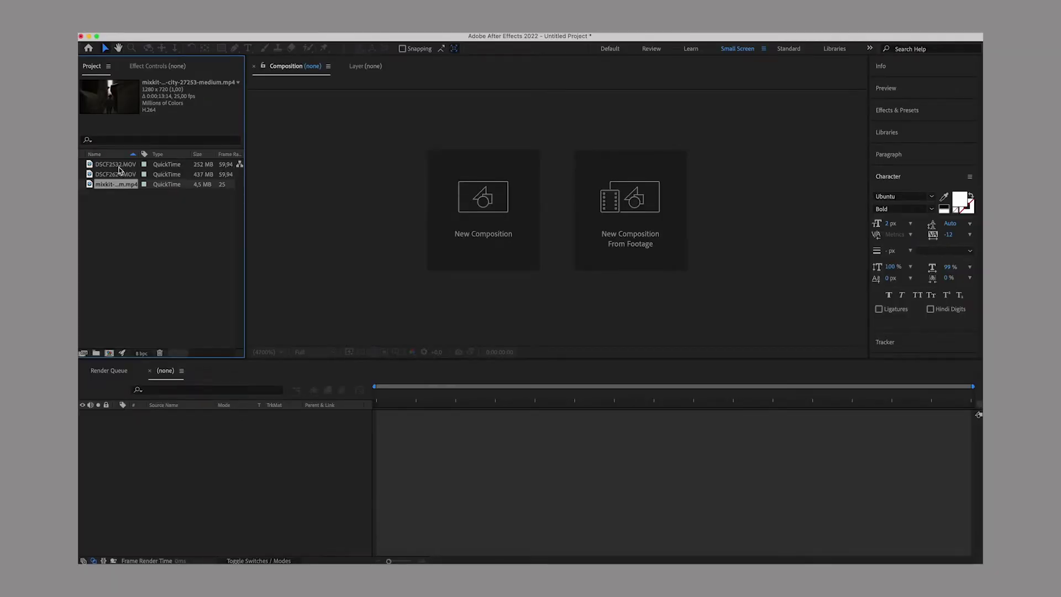
click(118, 166)
click(119, 176)
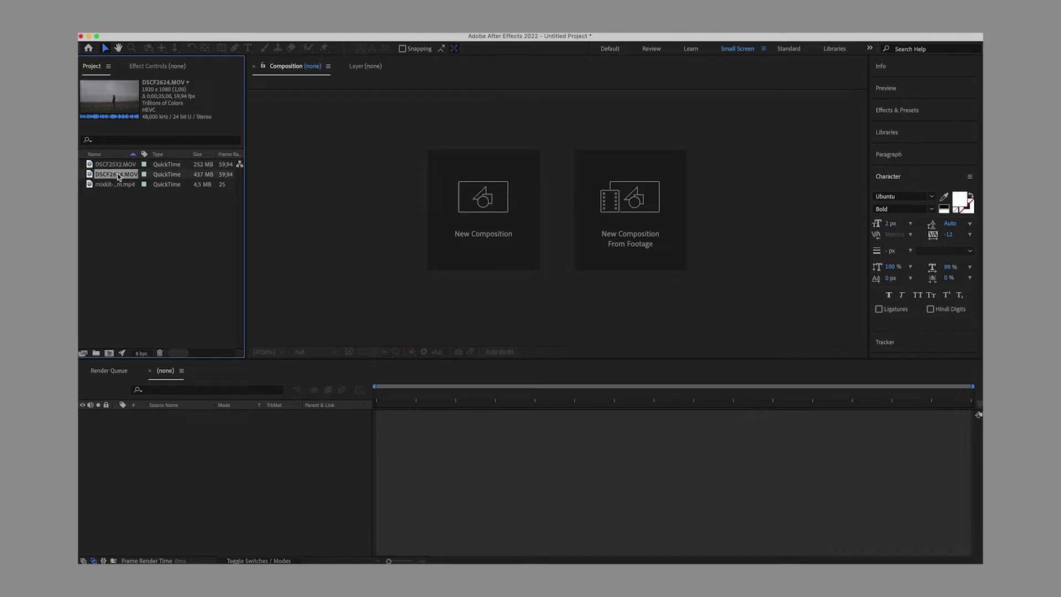
drag(118, 175, 110, 346)
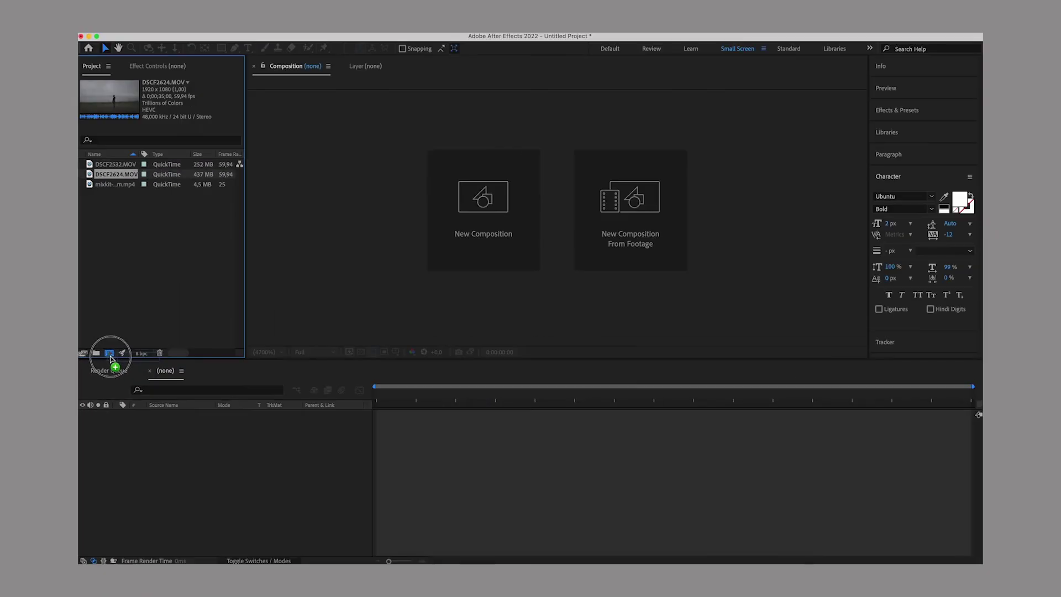
- Create the DSCF2624 composition from DSCF2624.MOV and preview the footage
drag(110, 358, 111, 360)
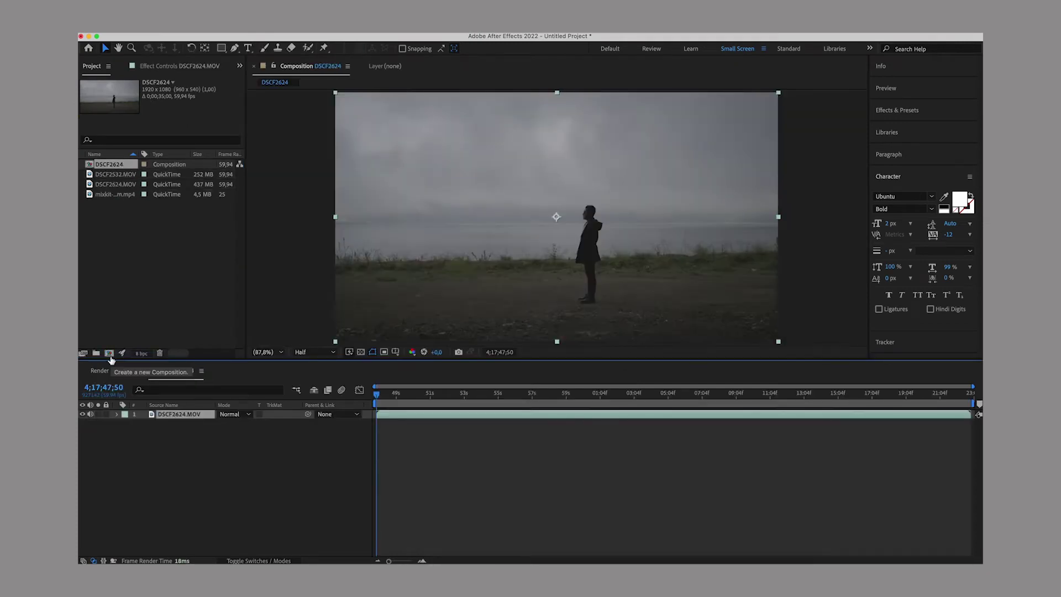
key(space)
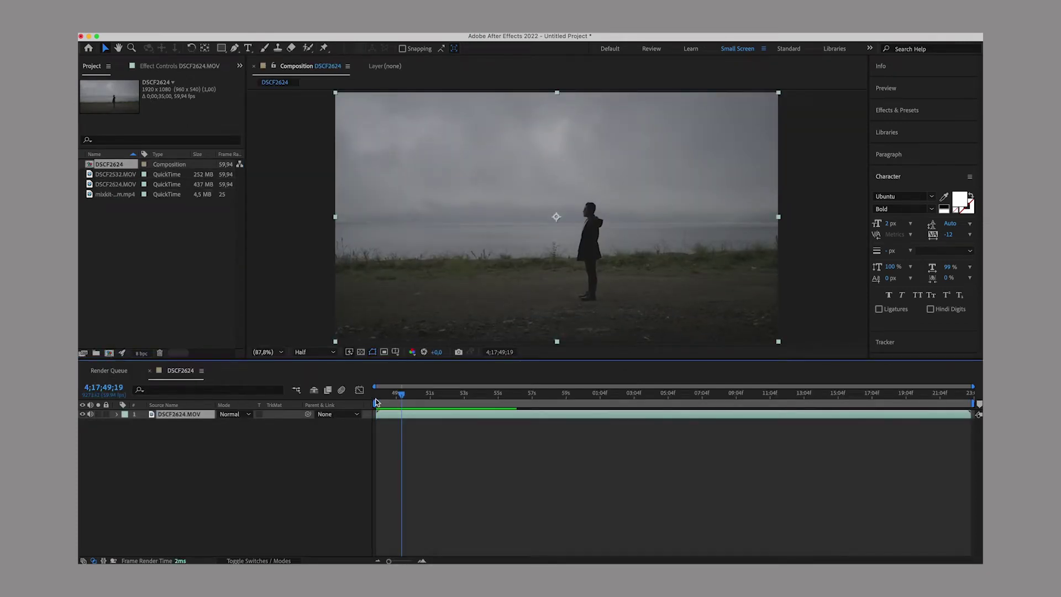
drag(383, 394, 507, 407)
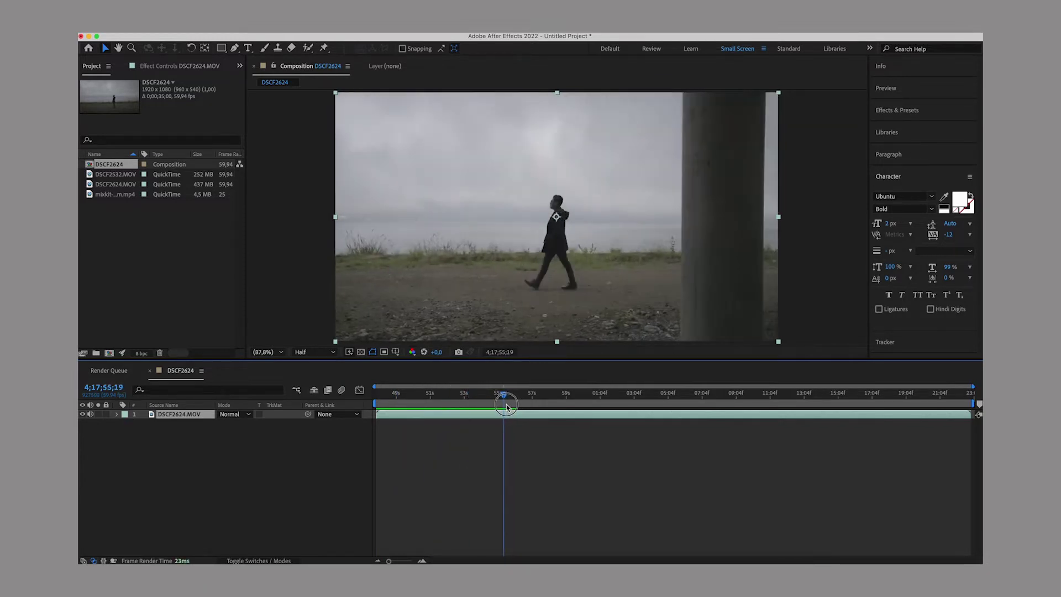
- Set the work area from about 55 to 58 seconds around the man's walk
drag(376, 413, 505, 406)
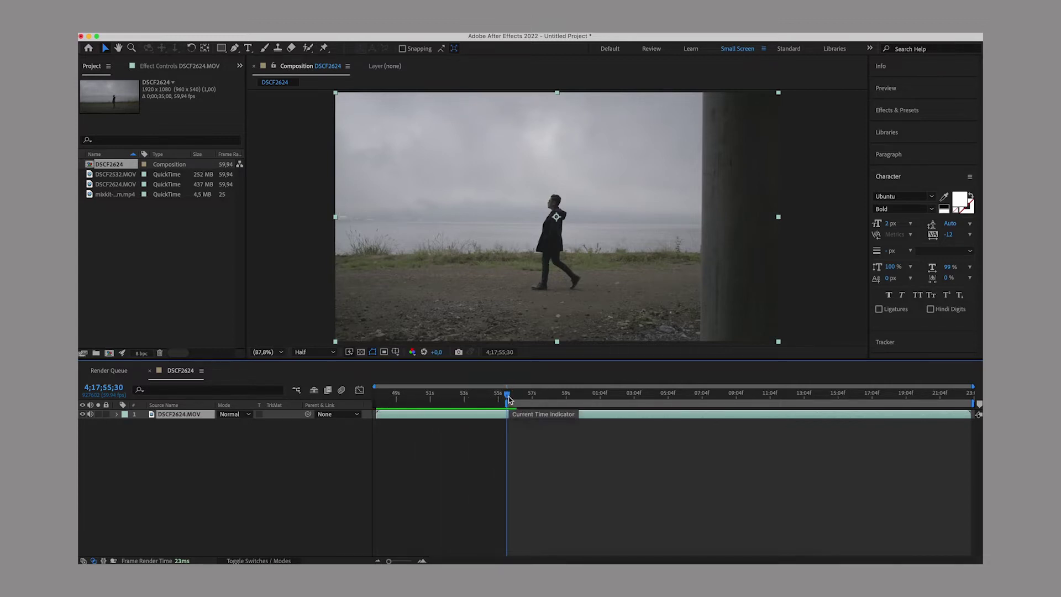
click(508, 397)
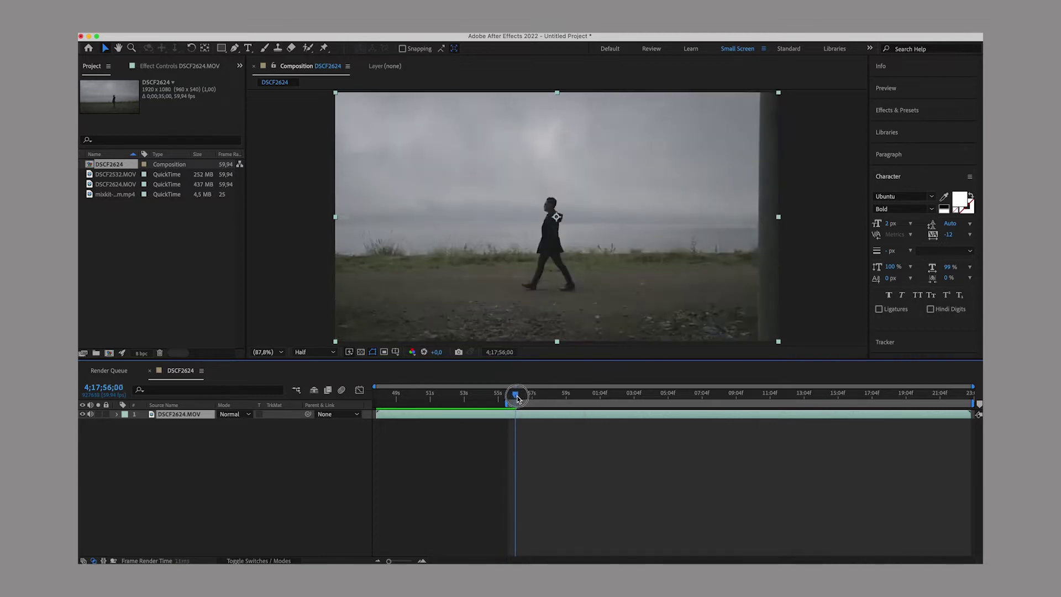
drag(509, 398, 558, 397)
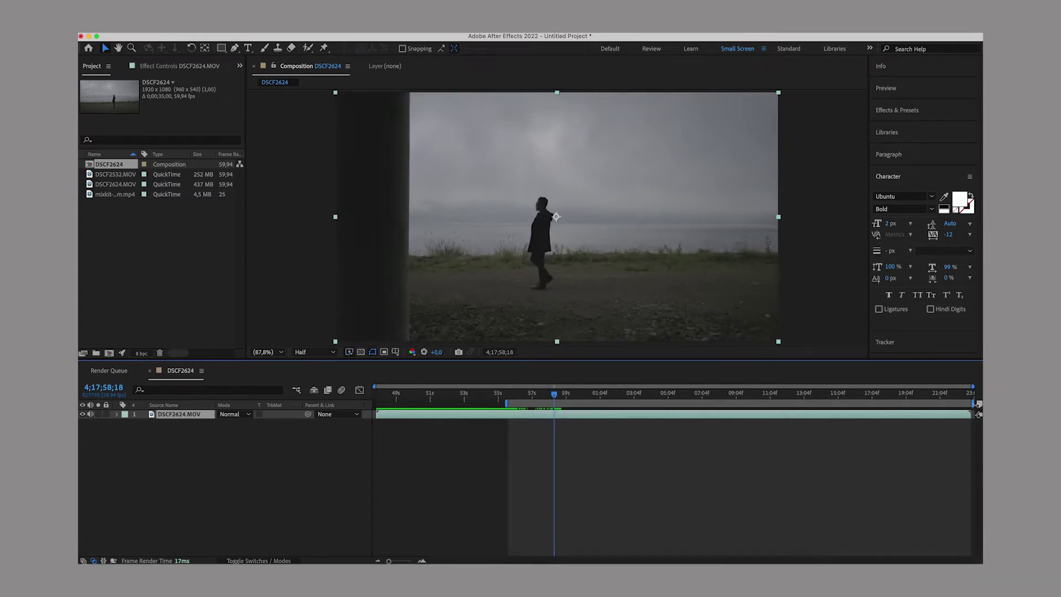
drag(973, 404, 556, 409)
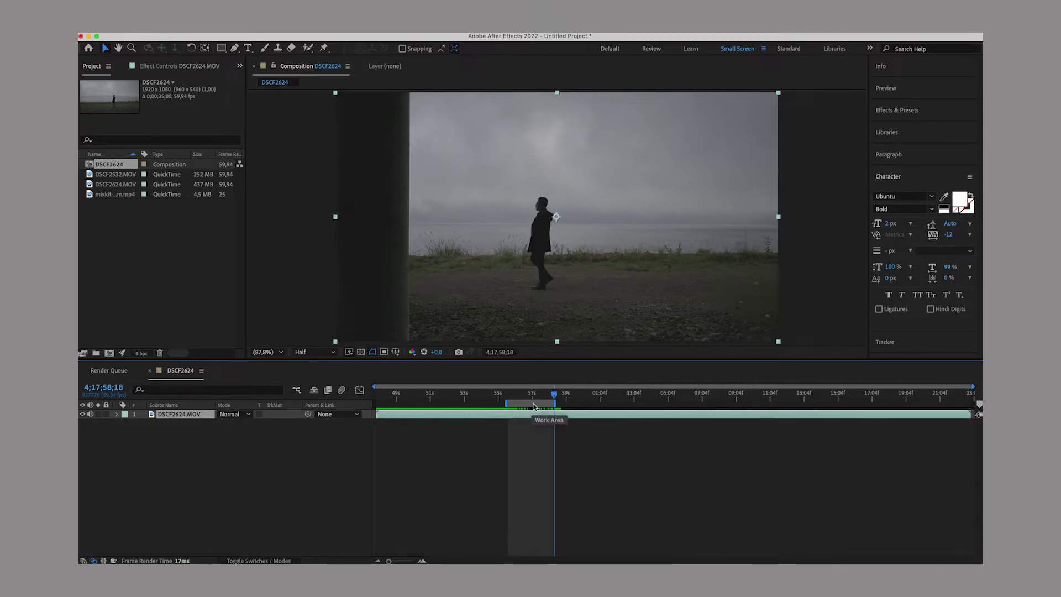
- Trim the DSCF2624 comp to its work area (about 0;00;02;38) and preview it
right_click(534, 404)
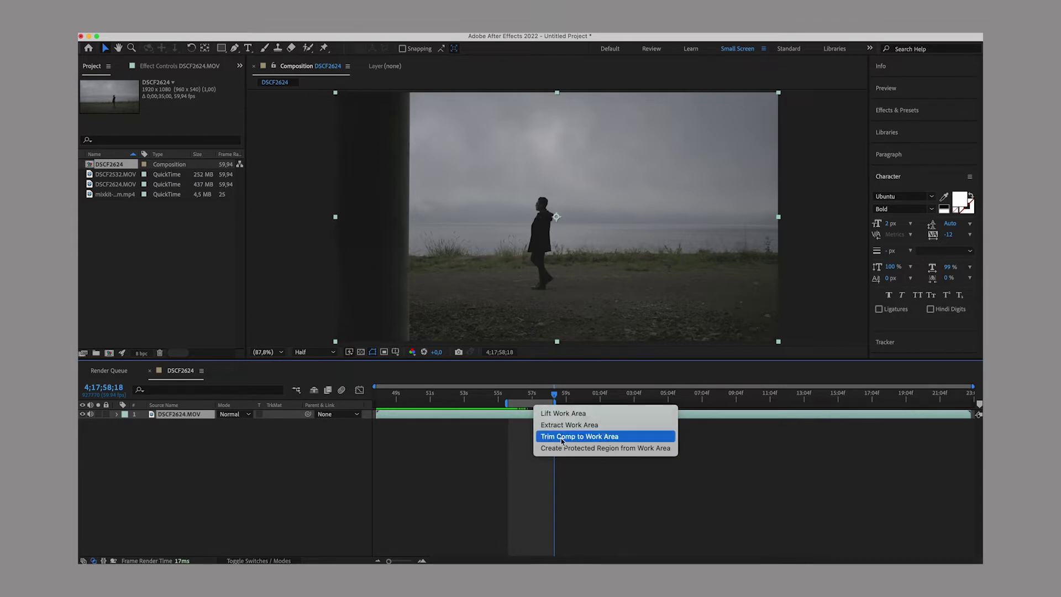
click(587, 440)
key(space)
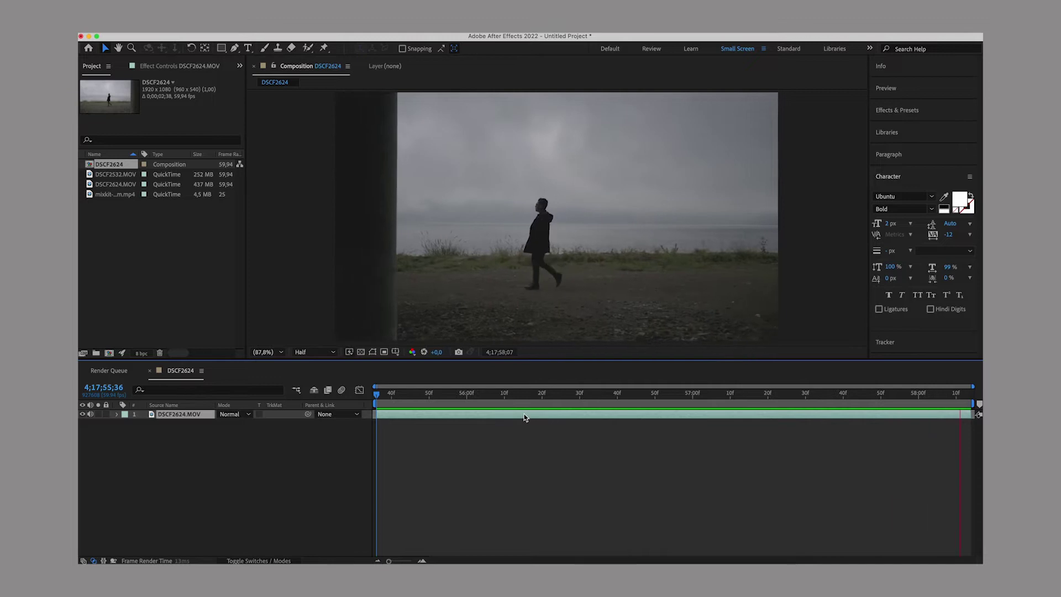
key(space)
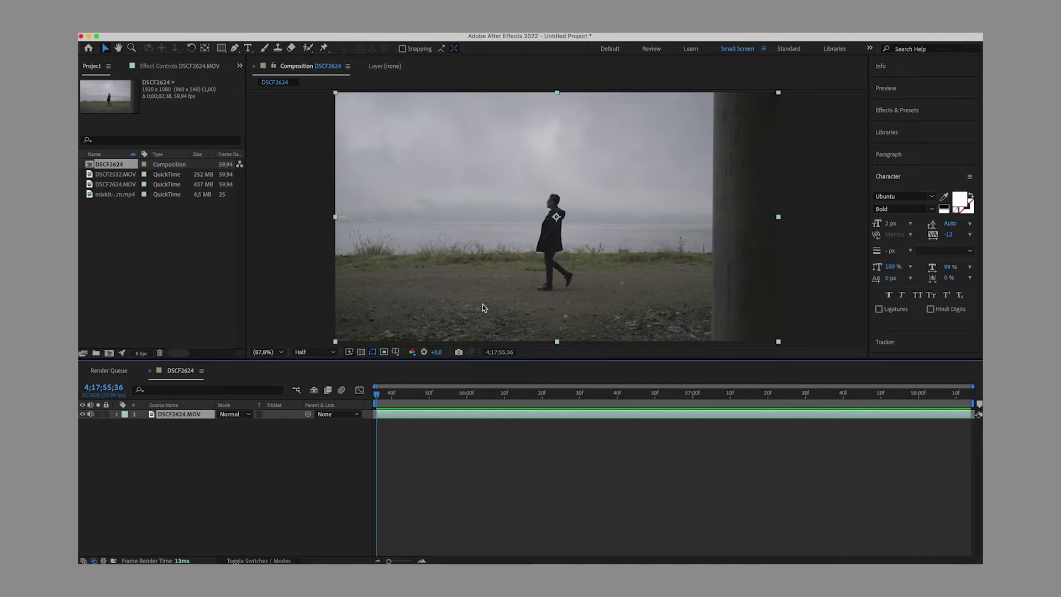
click(379, 396)
- Search 'camera' and apply 3D Camera Tracker to DSCF2624.MOV, then pick ground track points
click(902, 113)
click(789, 214)
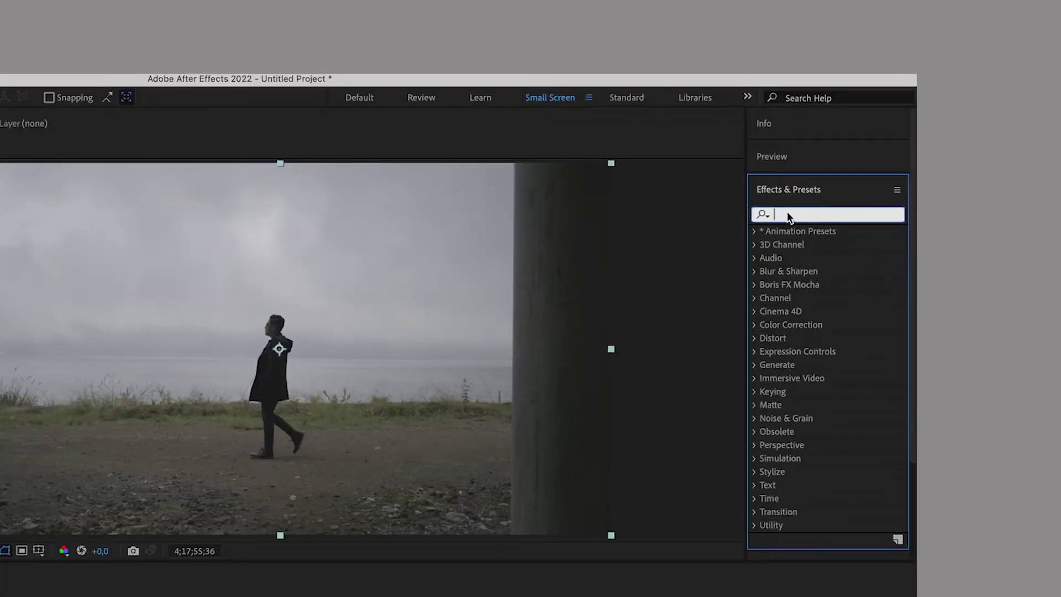
text(camera)
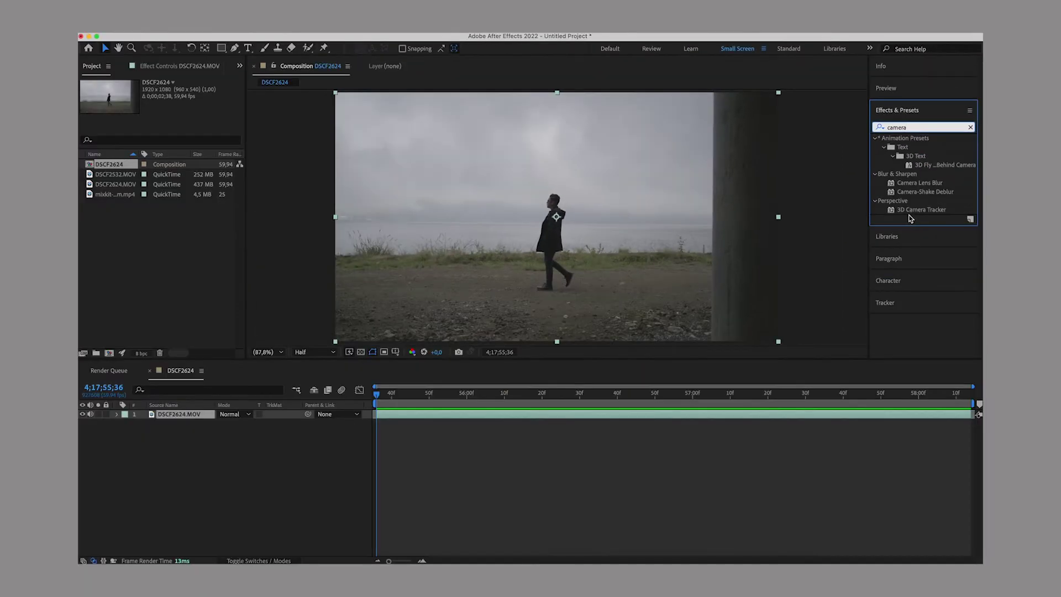
drag(913, 212, 568, 423)
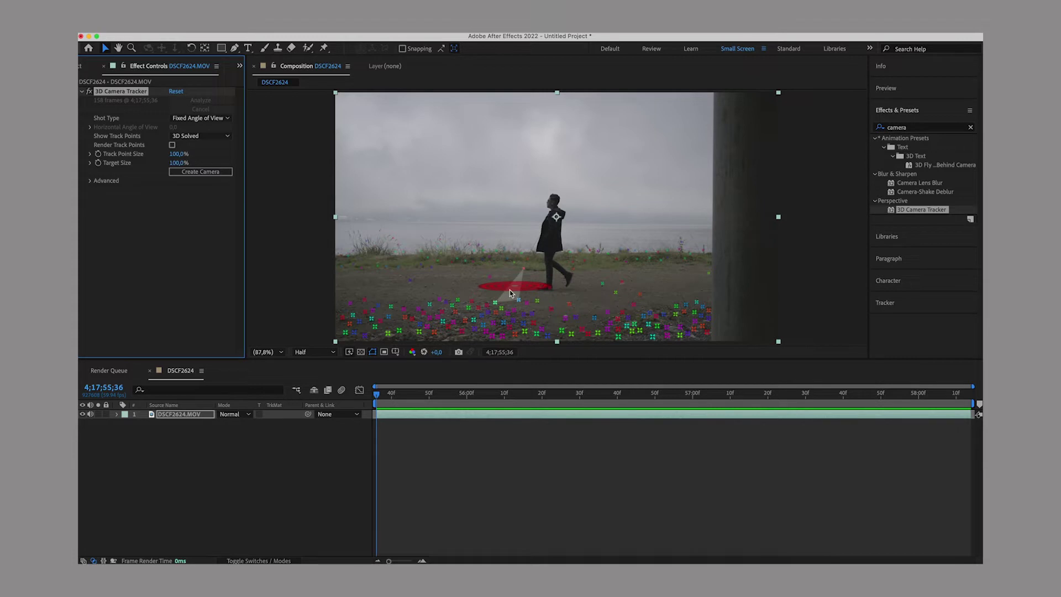
click(510, 289)
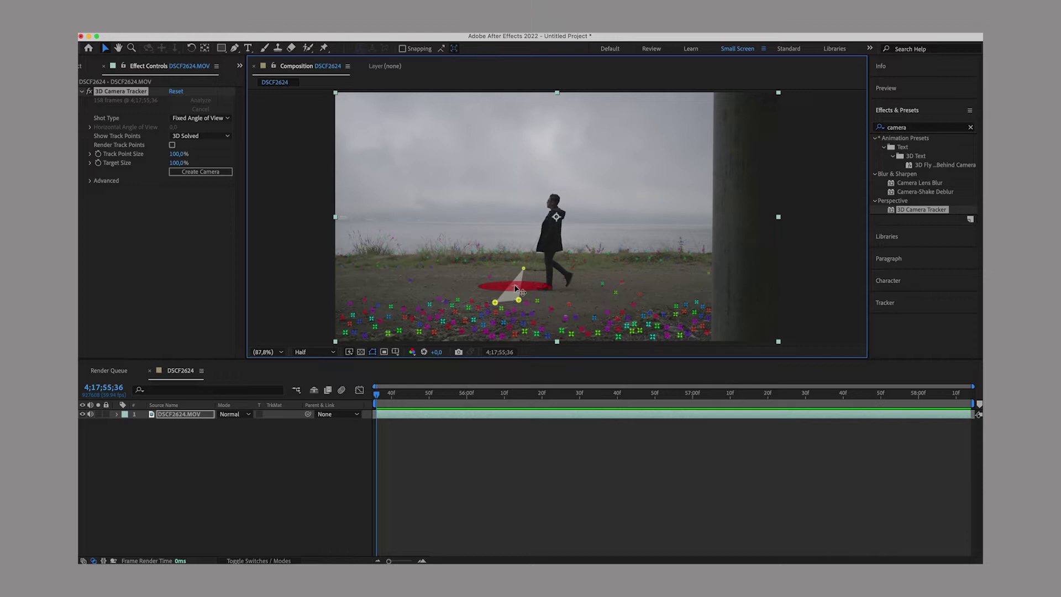
- Create a text layer and 3D tracker camera on the ground target, then select the Text layer
right_click(514, 286)
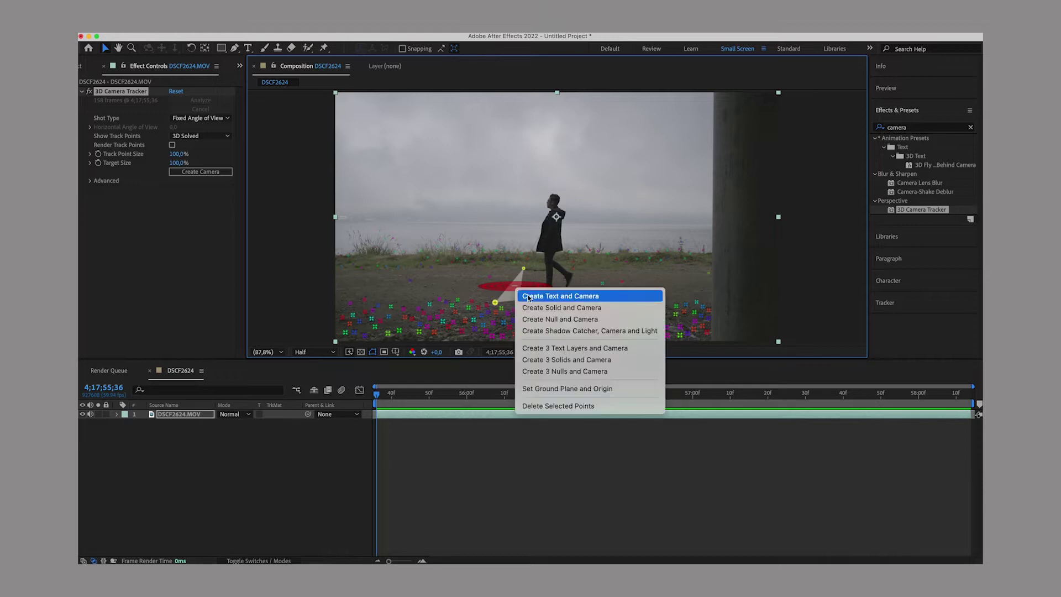
click(555, 297)
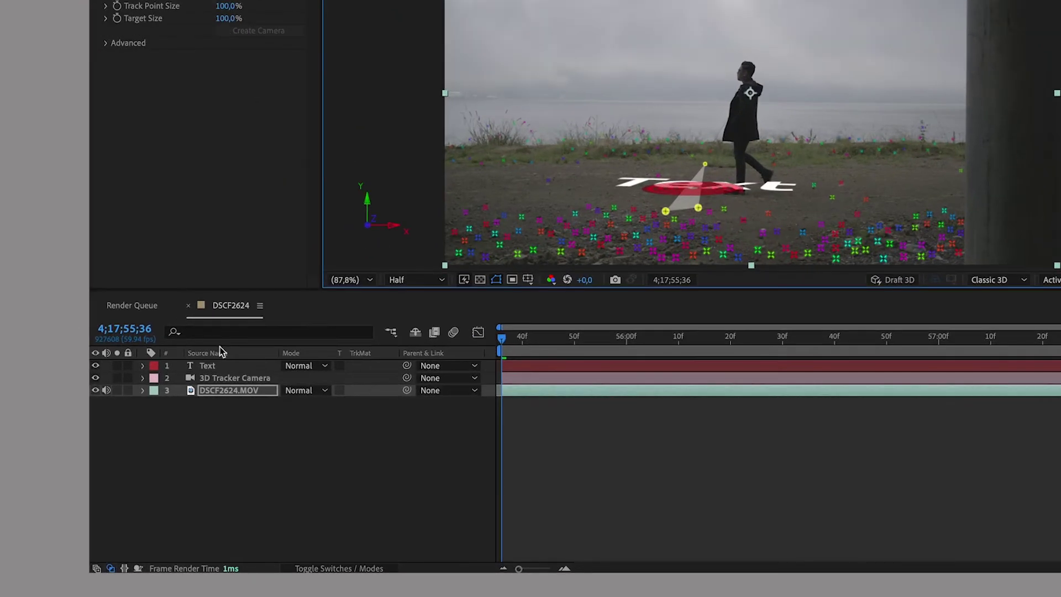
click(163, 415)
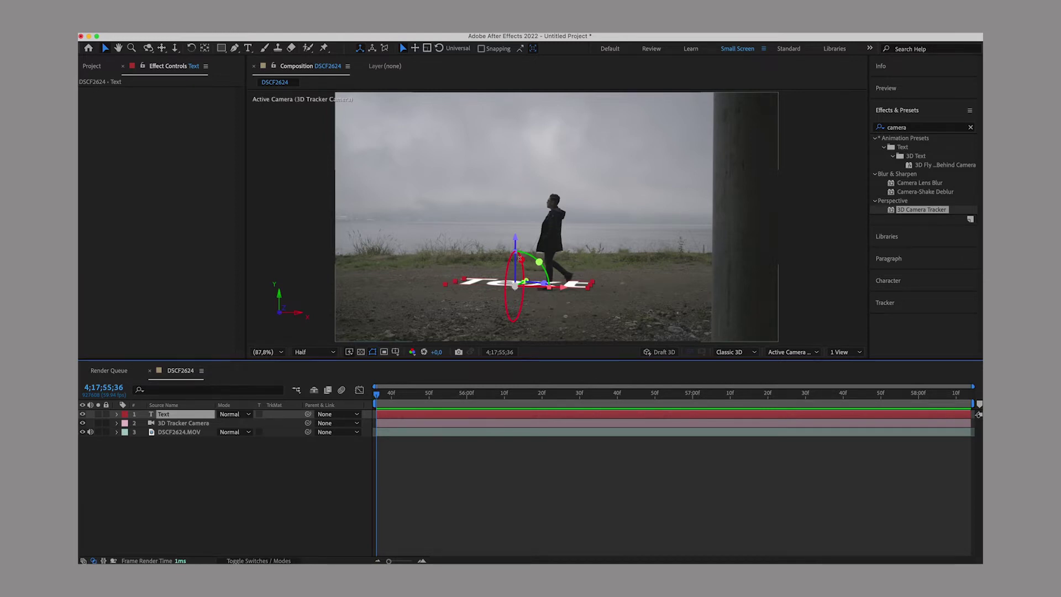
- Rotate the text upright on X and turn it about 8° on Y toward the camera
drag(521, 260, 522, 284)
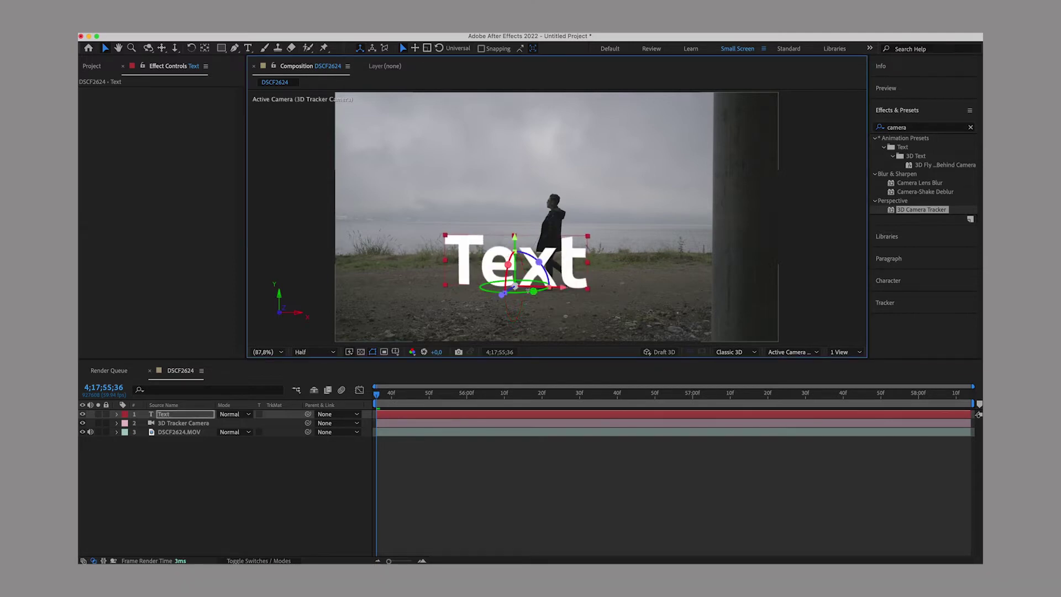
drag(534, 291, 538, 293)
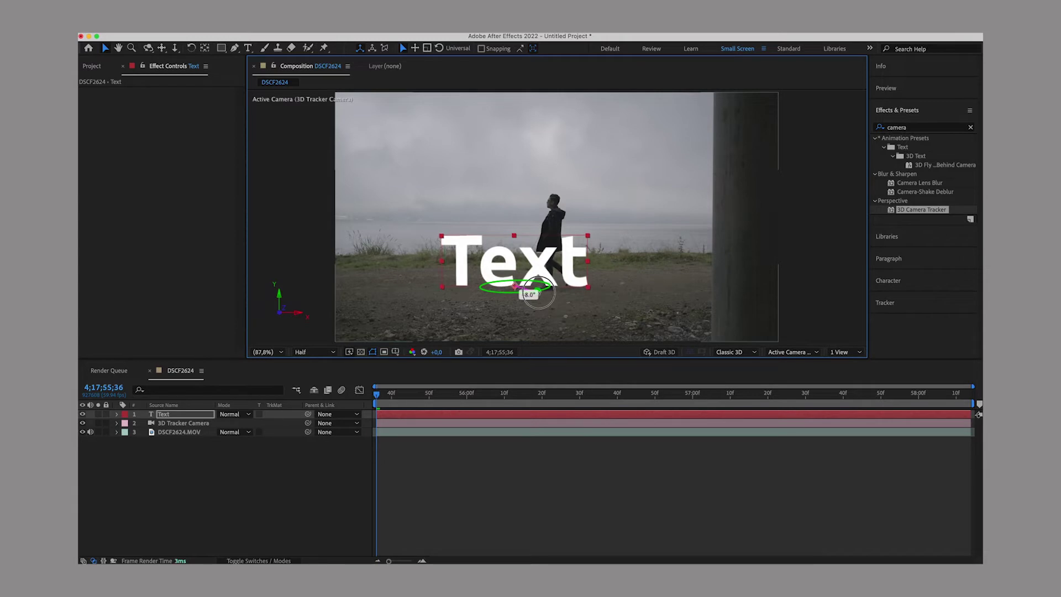
drag(538, 294, 534, 293)
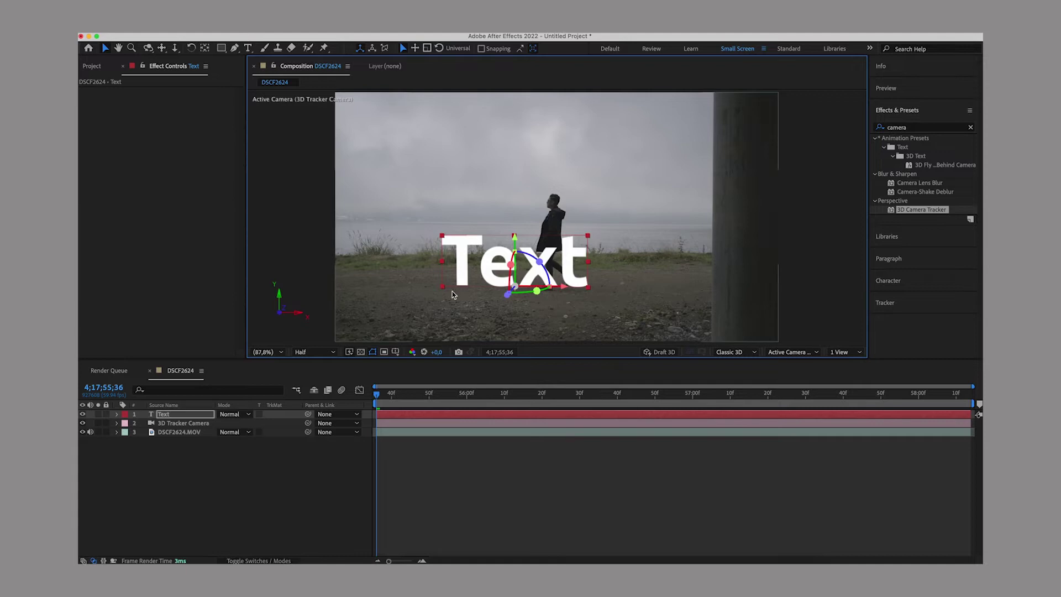
double_click(163, 415)
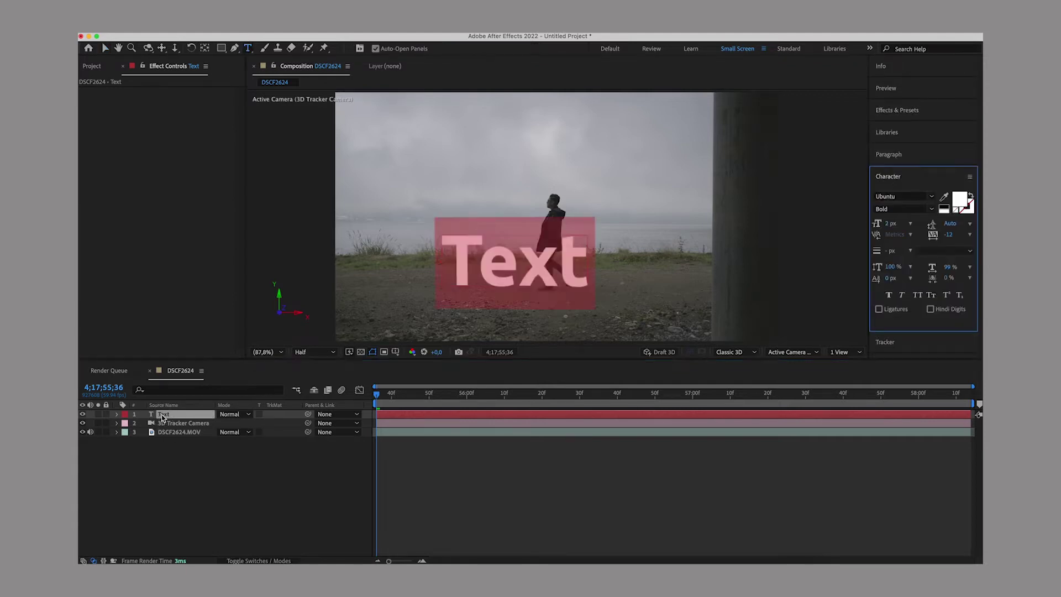
- Change the text to 'Numpang lewat' and push it farther back into the scene
text(Numpang lewat)
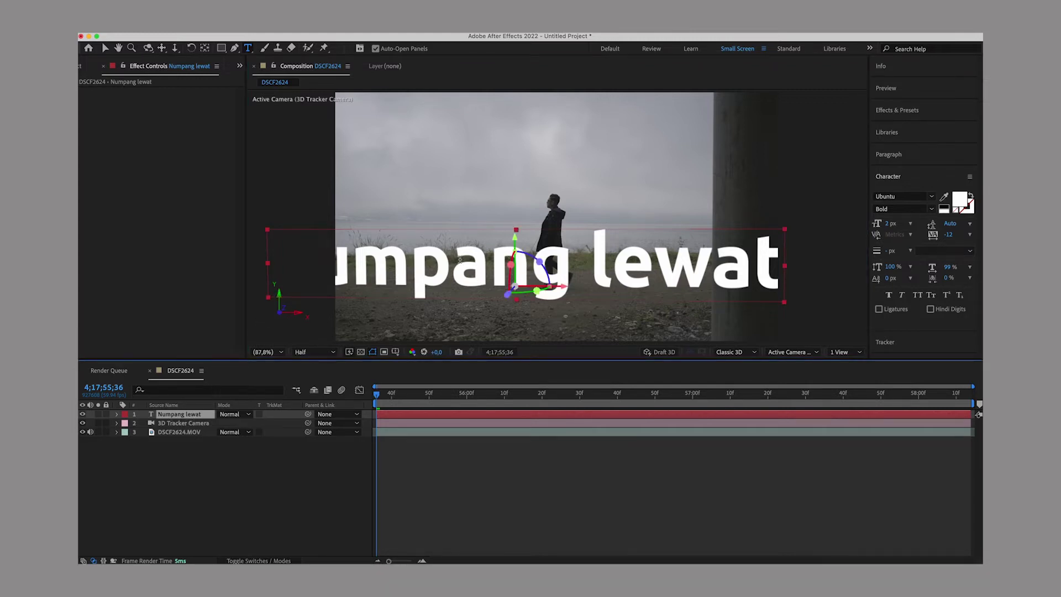
key(v)
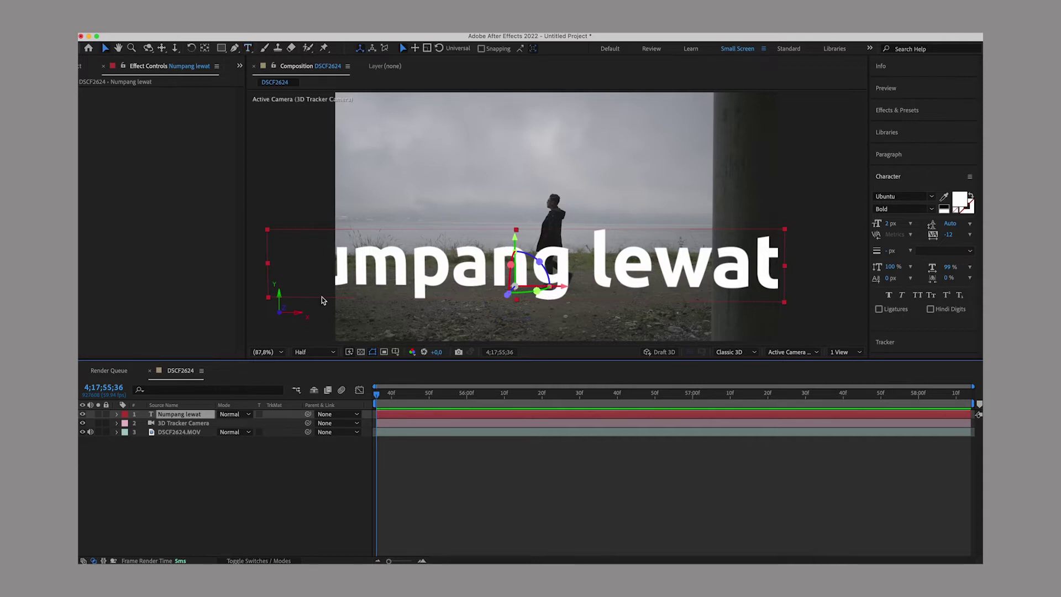
drag(509, 299, 539, 253)
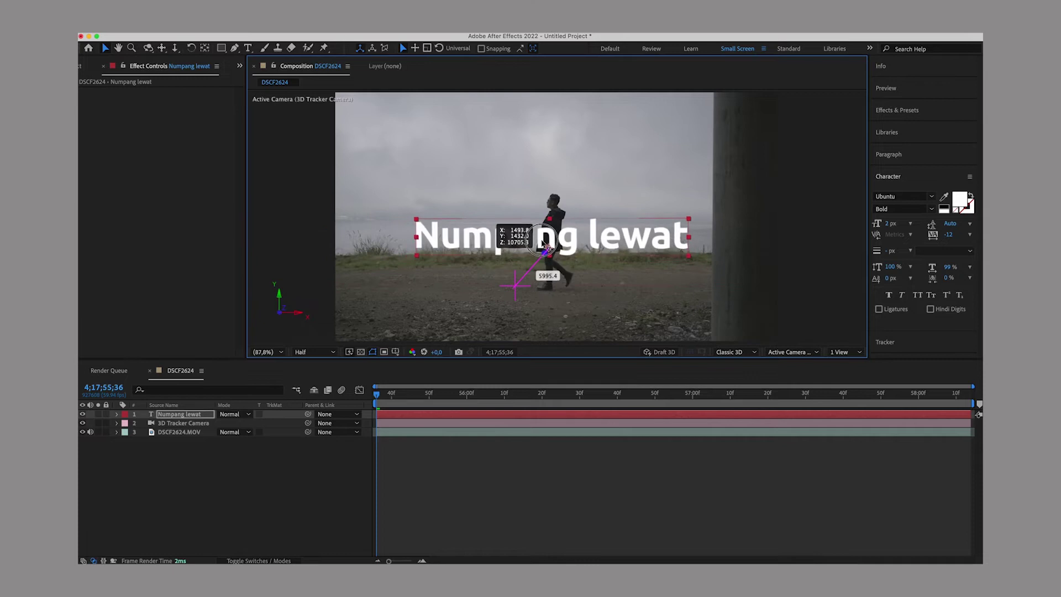
drag(539, 253, 547, 239)
mouse_move(390, 396)
mouse_down()
mouse_move(419, 400)
mouse_move(352, 405)
mouse_up()
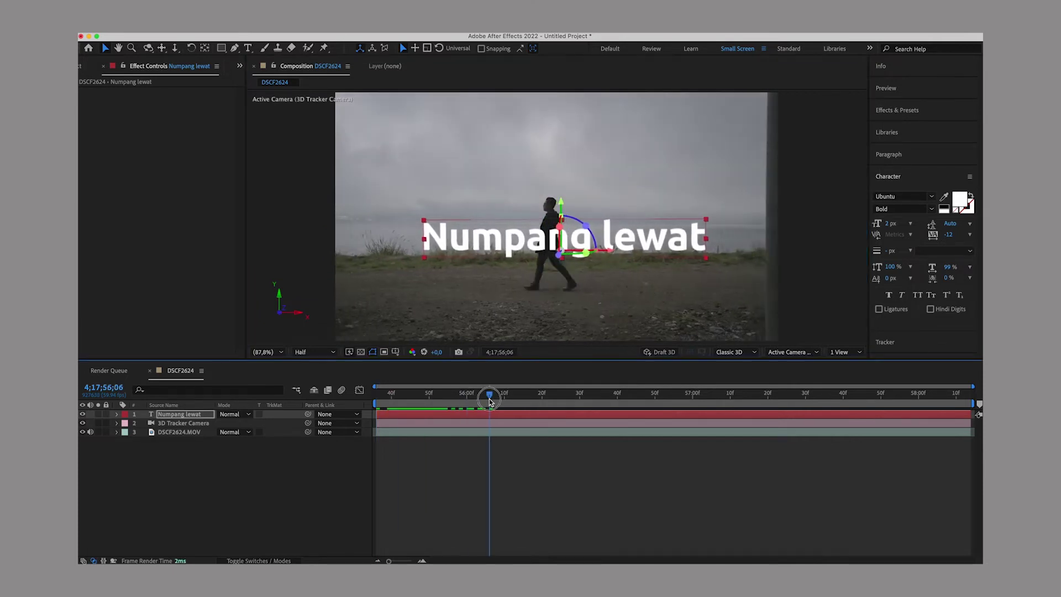
- At a later frame, shift the text left and raise it above the horizon
key(space)
click(360, 391)
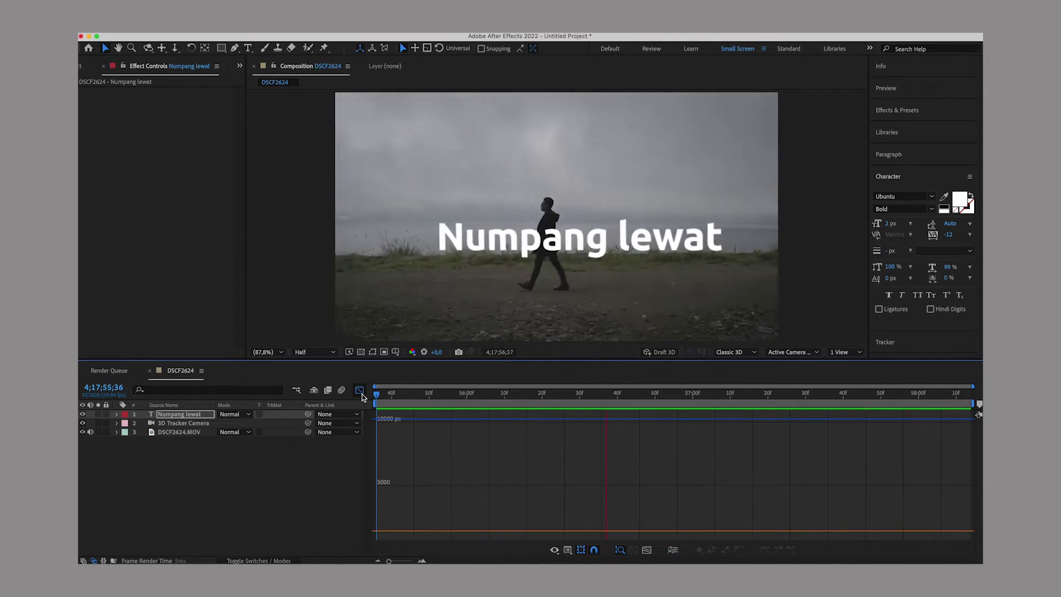
click(360, 391)
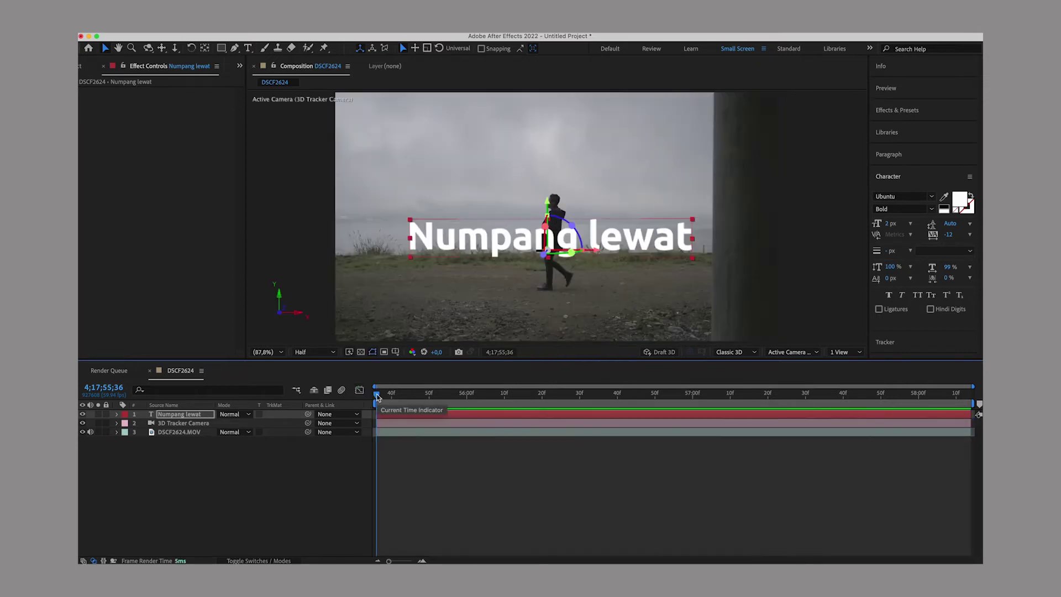
mouse_move(377, 396)
mouse_down()
mouse_move(585, 395)
mouse_move(380, 421)
mouse_move(726, 410)
mouse_up()
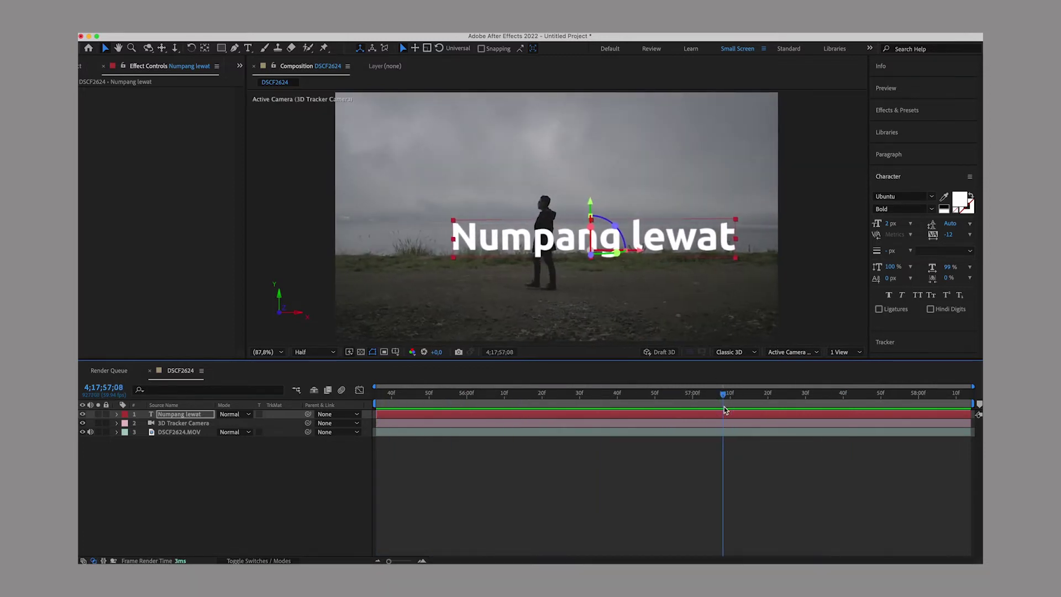
drag(637, 251, 610, 251)
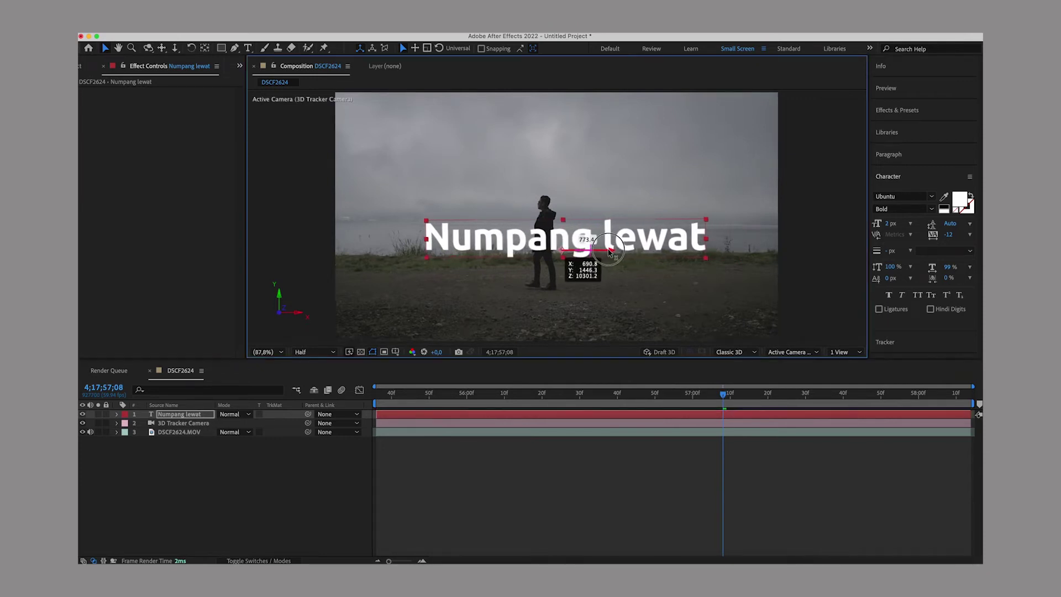
drag(562, 202, 555, 185)
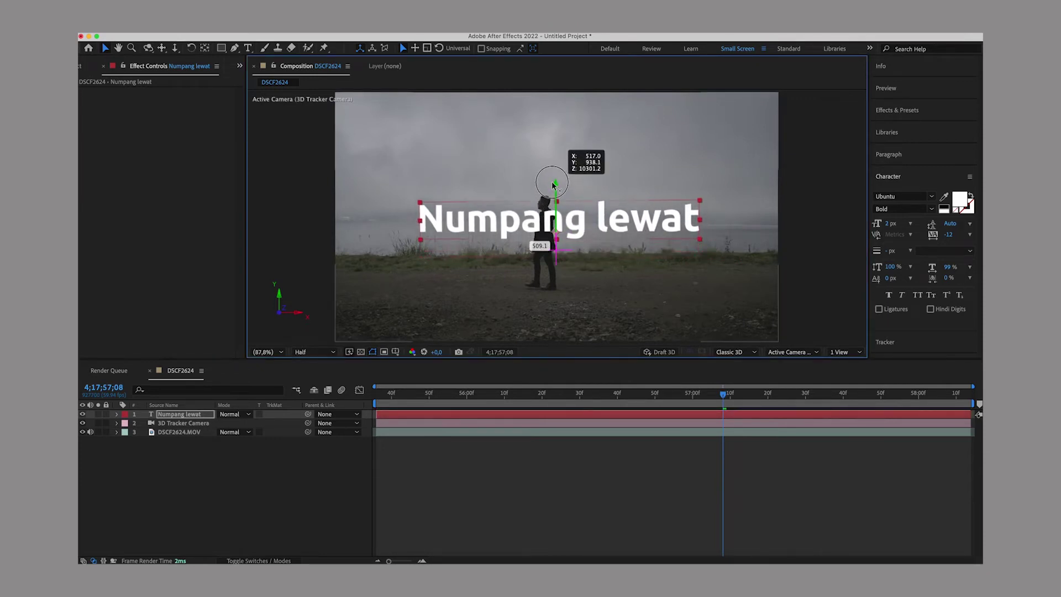
drag(554, 184, 549, 178)
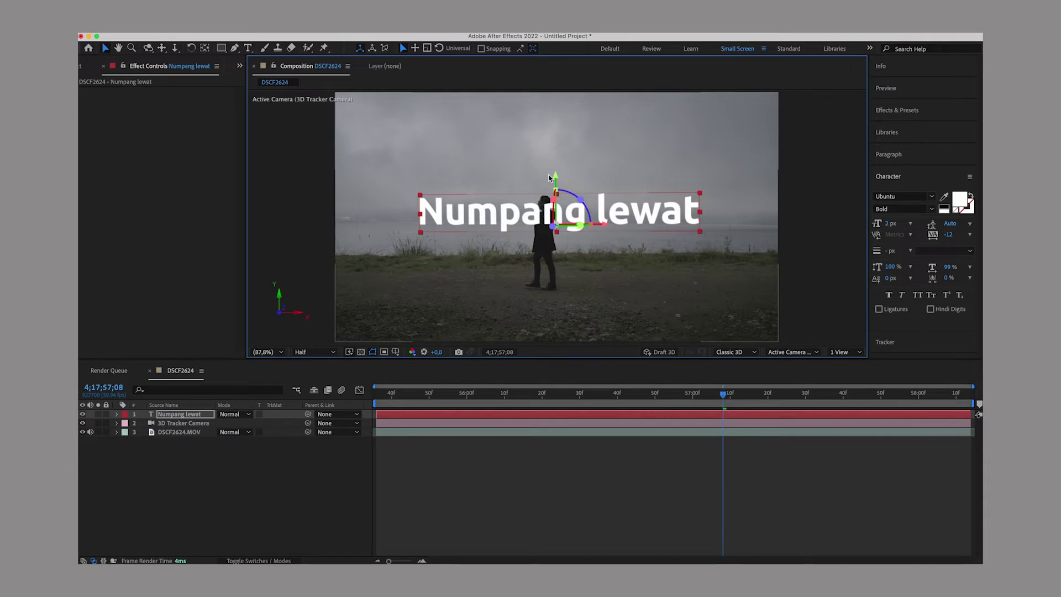
- Play back the tracked 'Numpang lewat' text from the first frame
click(377, 393)
key(space)
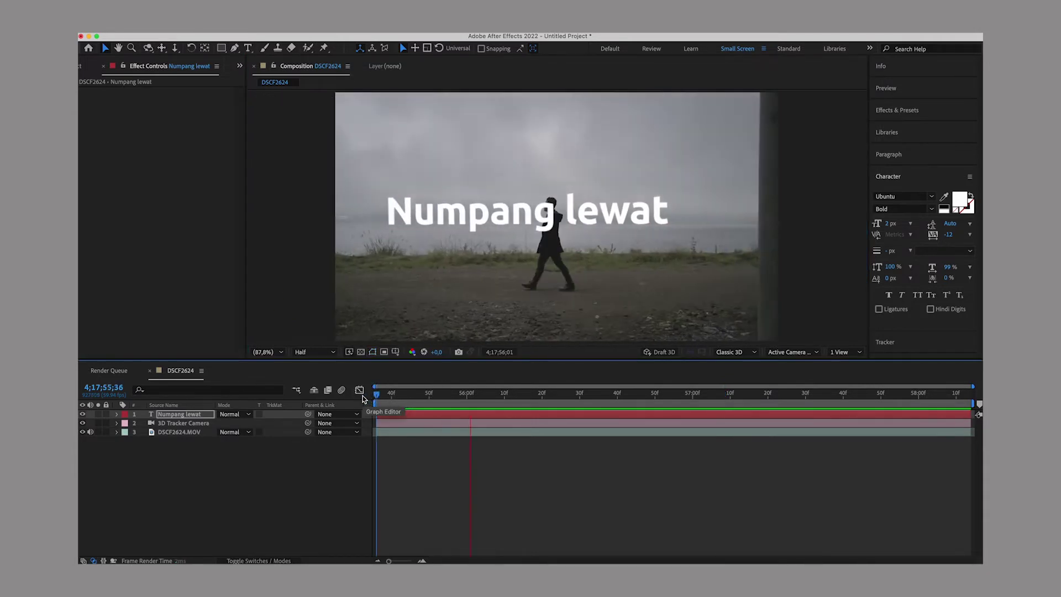
key(space)
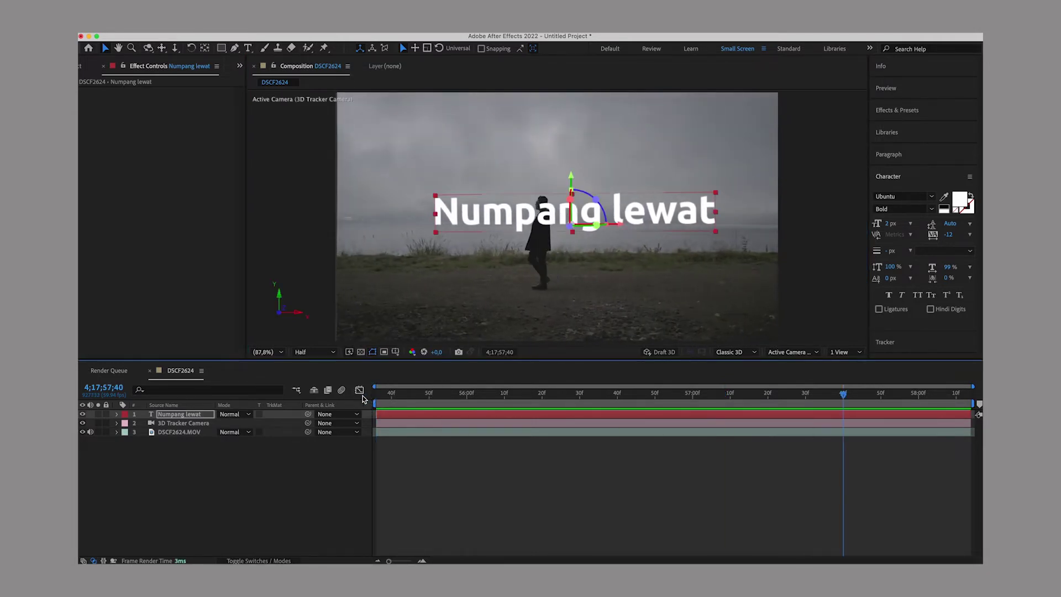
key(space)
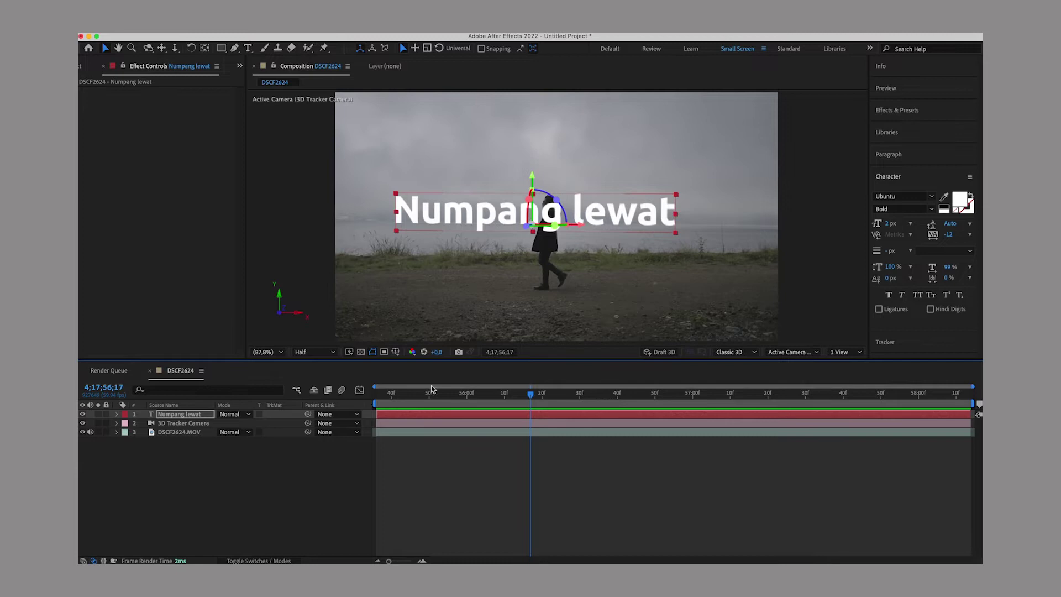
click(377, 394)
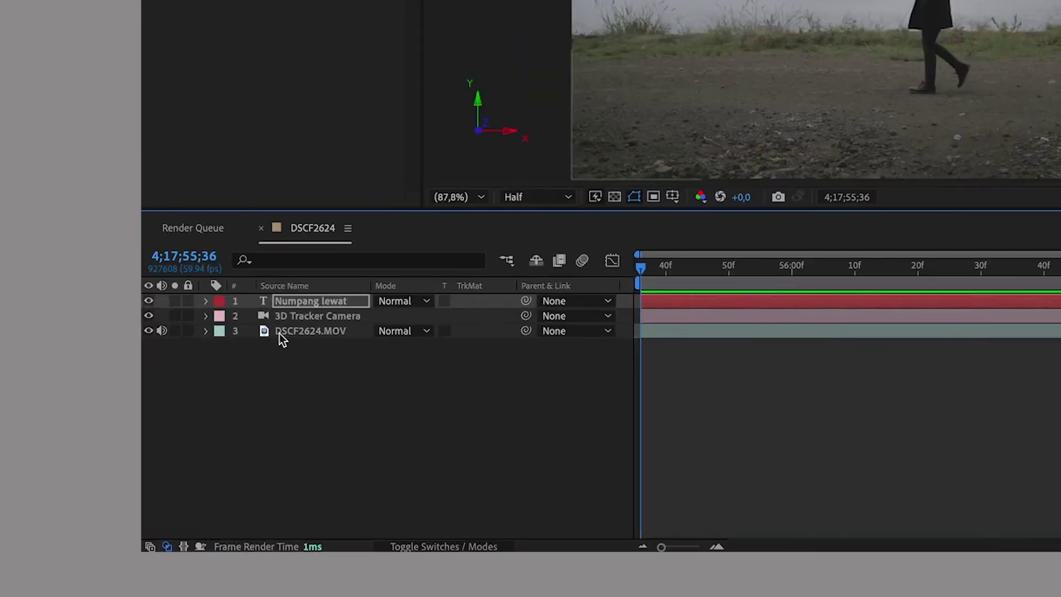
- Open the DSCF2624.MOV layer in its own Layer viewer
click(279, 333)
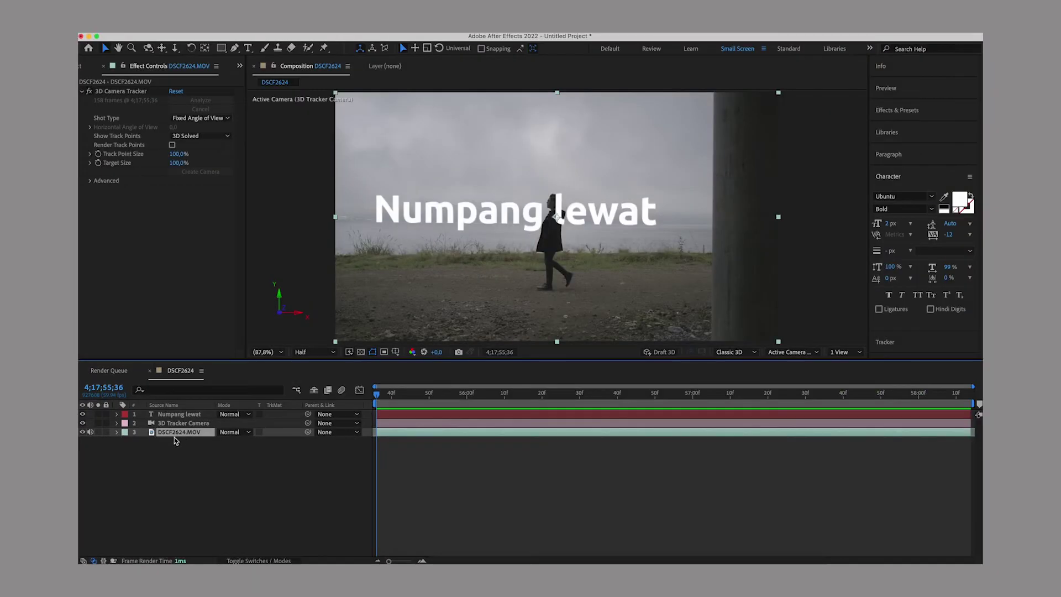
right_click(174, 436)
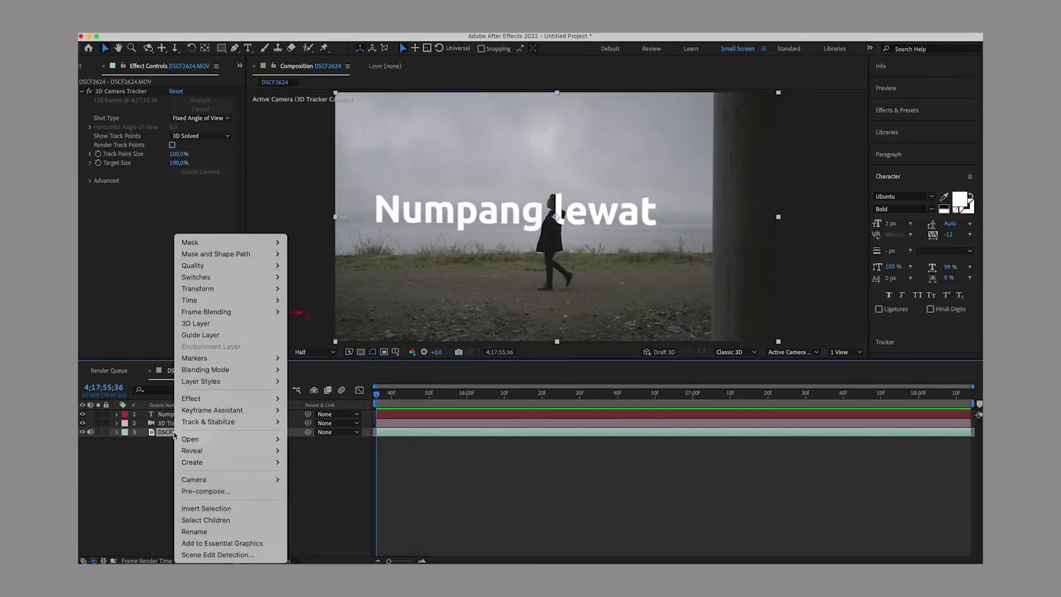
mouse_move(194, 439)
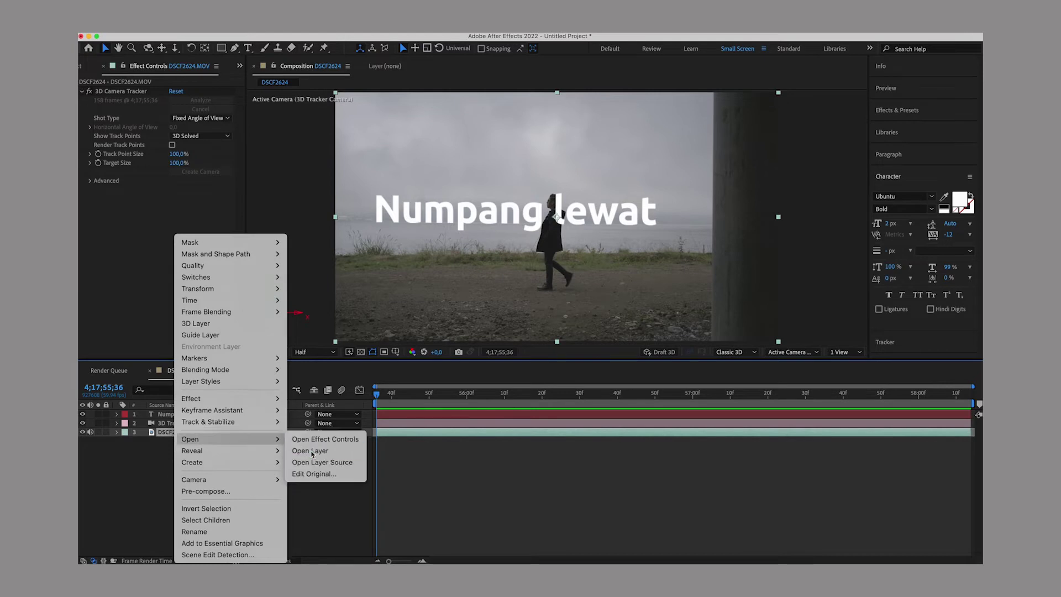
click(310, 449)
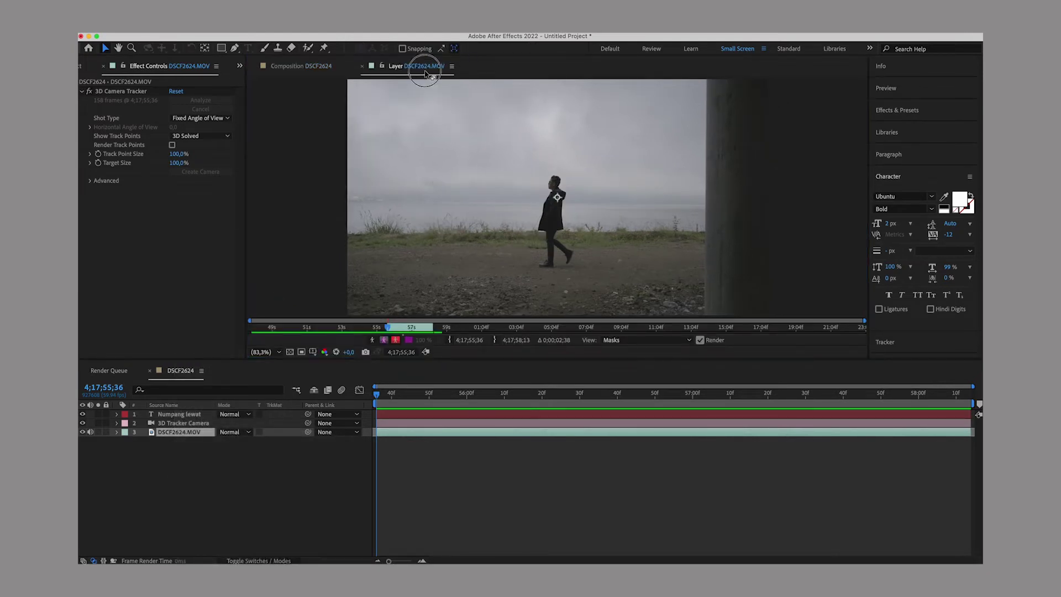
click(311, 66)
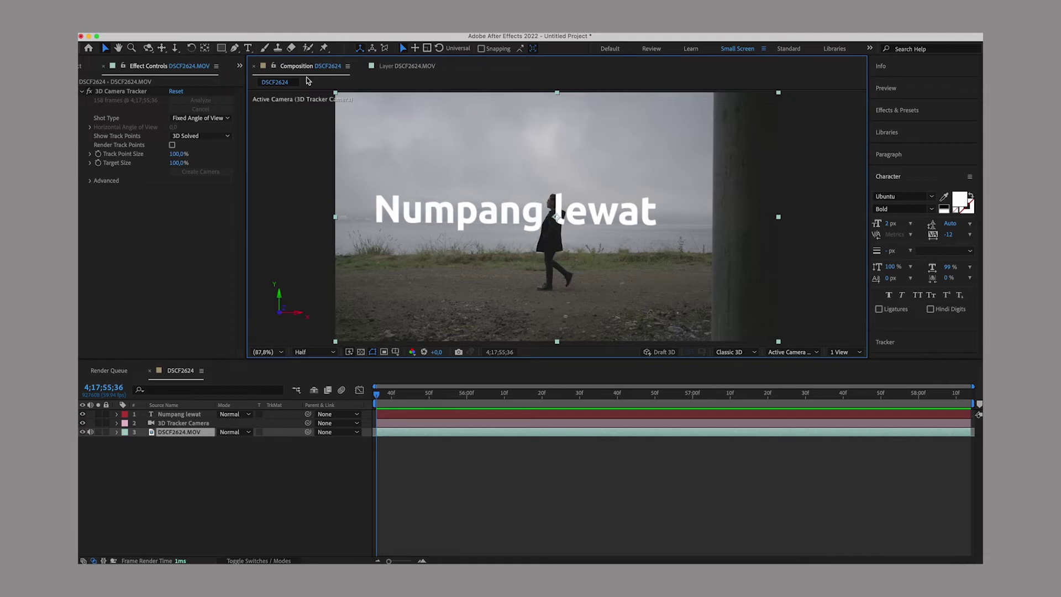
click(393, 67)
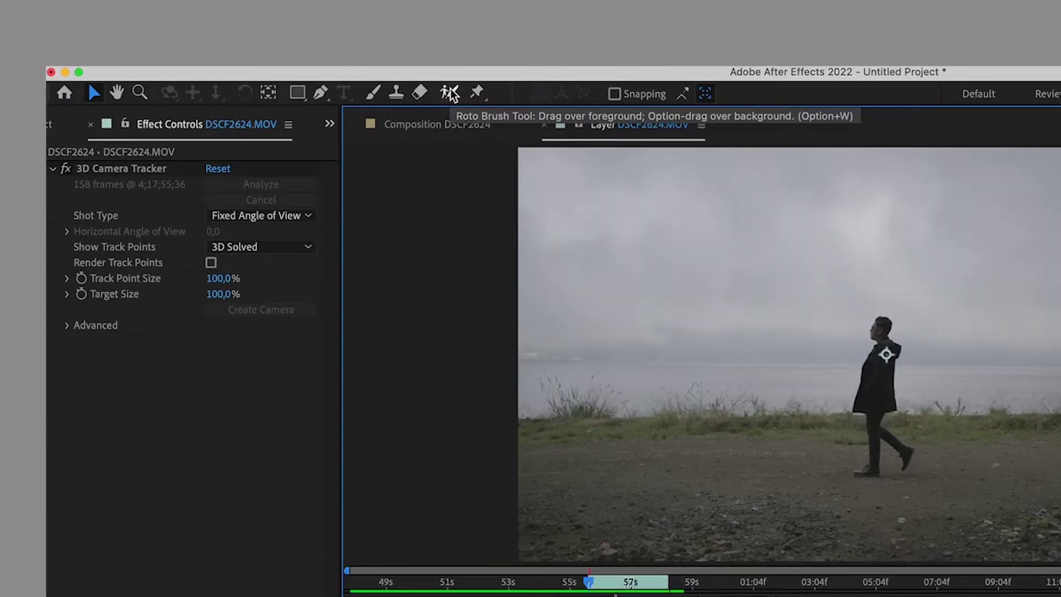
- Paint a Roto Brush stroke over the man's boot and set viewer resolution to Full
click(449, 93)
scroll(561, 239, up, 2)
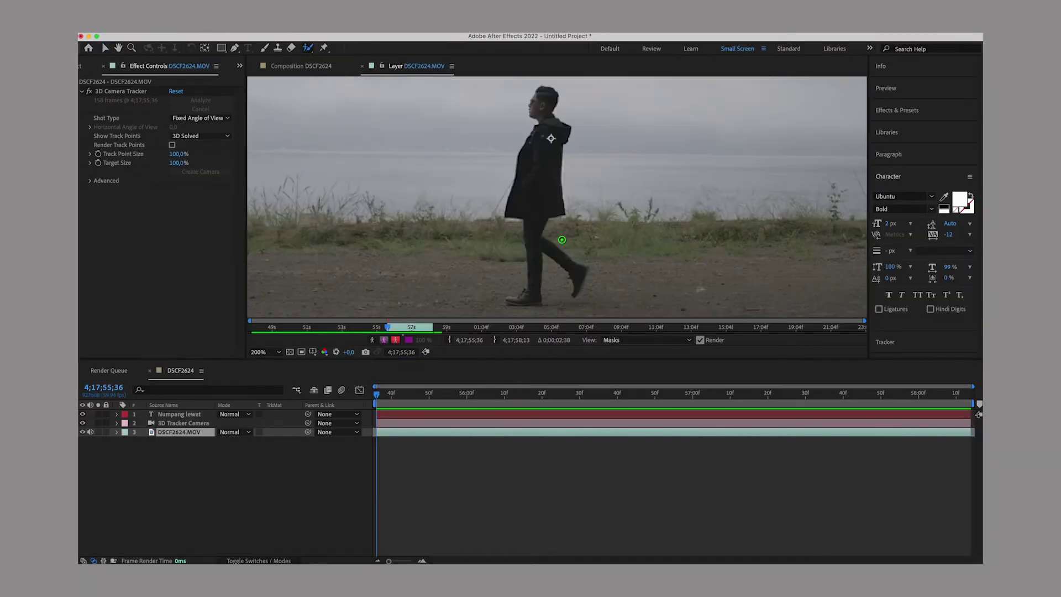
click(520, 299)
drag(522, 299, 528, 294)
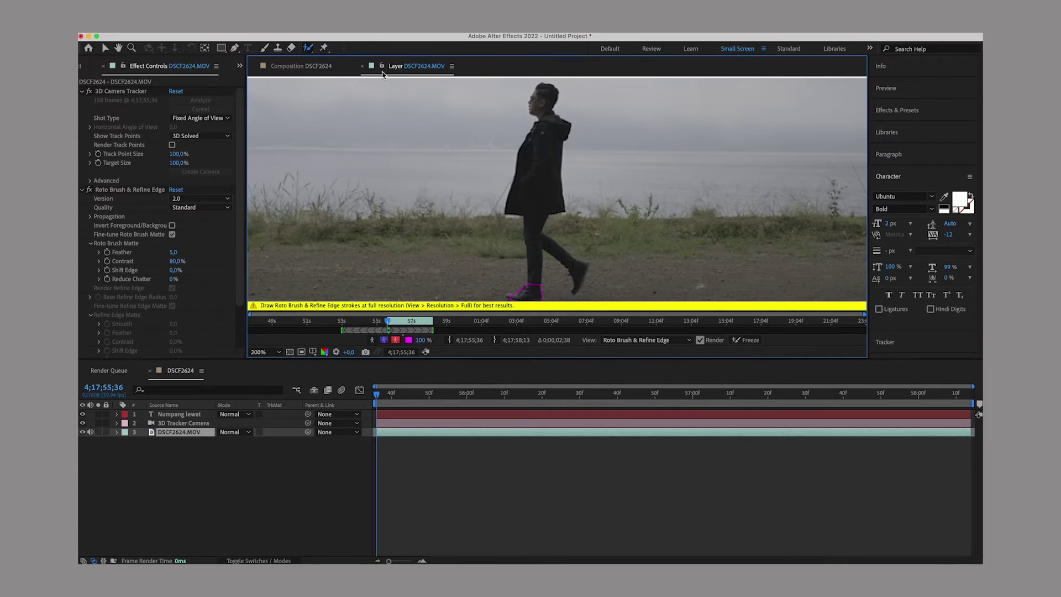
click(365, 28)
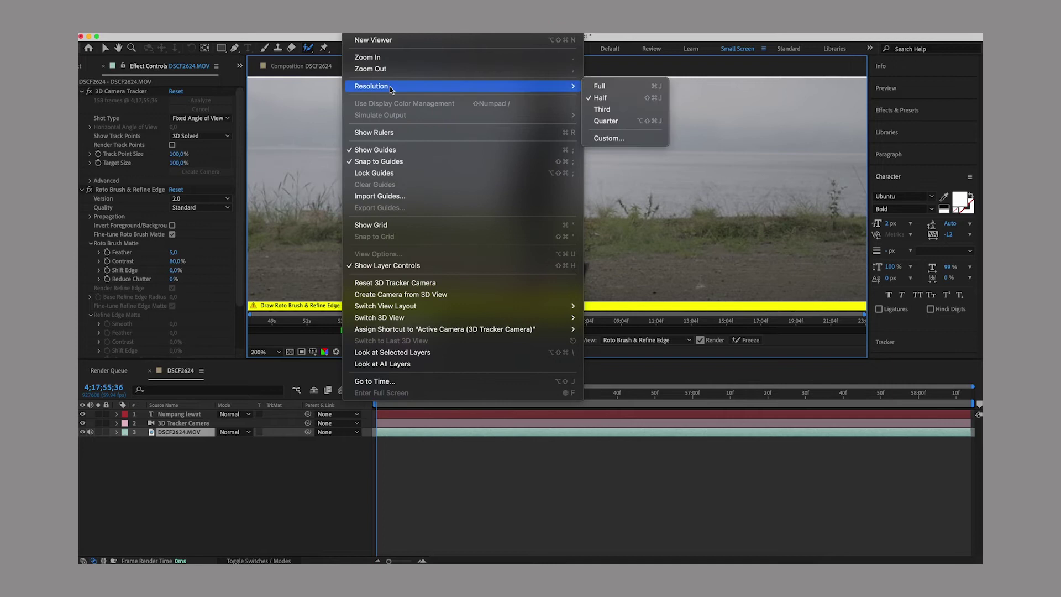
click(594, 85)
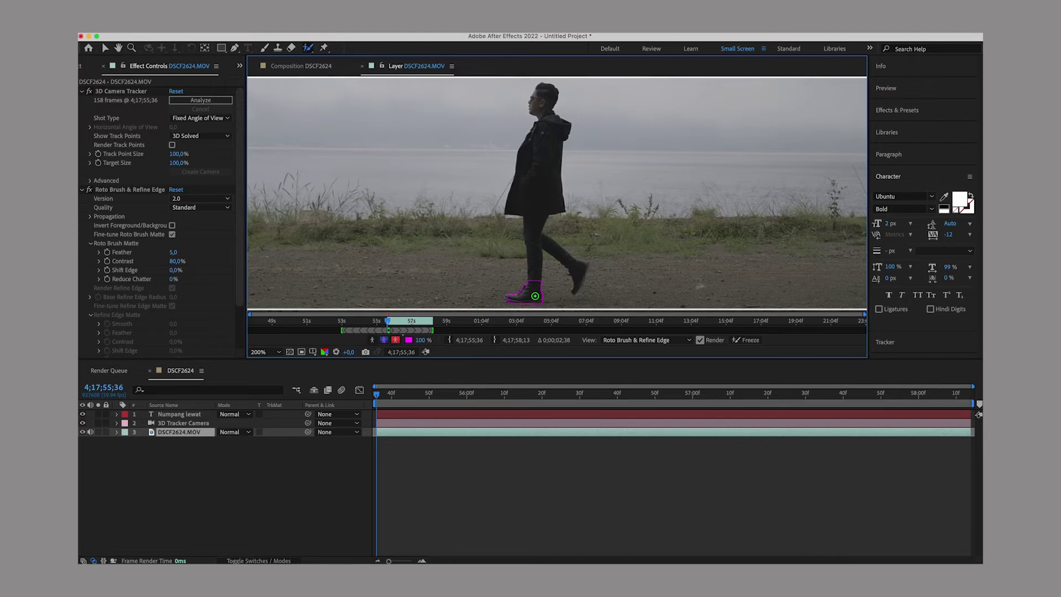
- Paint Roto Brush strokes from the boot up to the coat and down the back leg
mouse_move(535, 296)
mouse_down()
mouse_move(524, 171)
mouse_move(540, 209)
mouse_up()
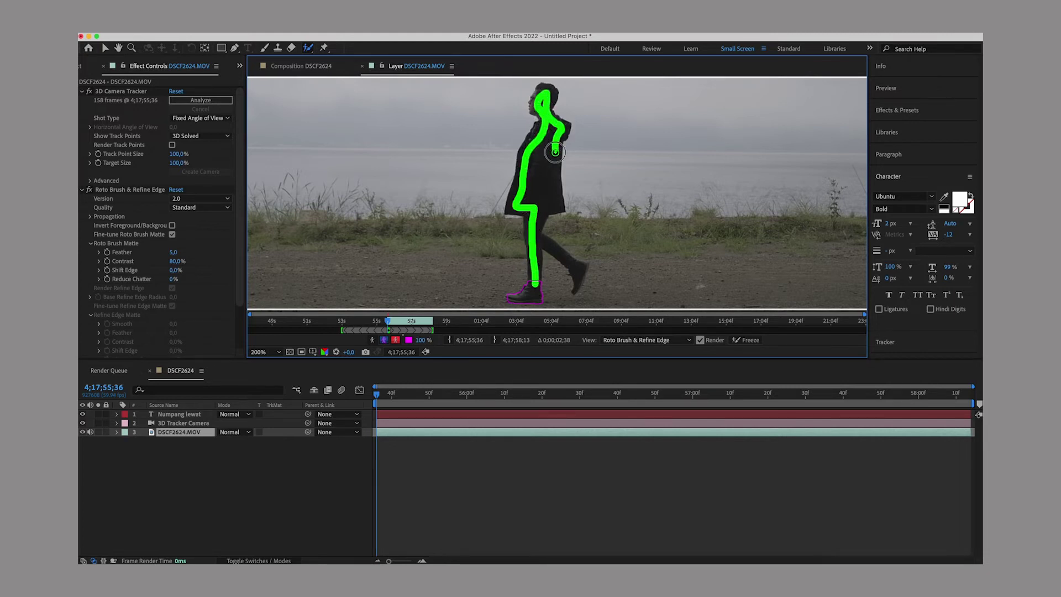
drag(540, 209, 579, 279)
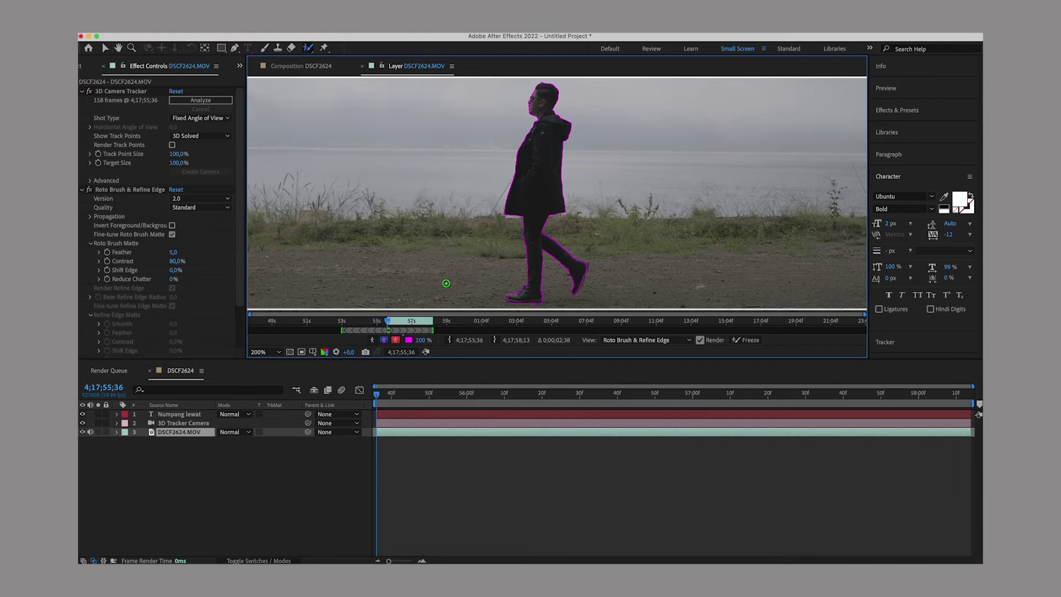
key(shift+slash)
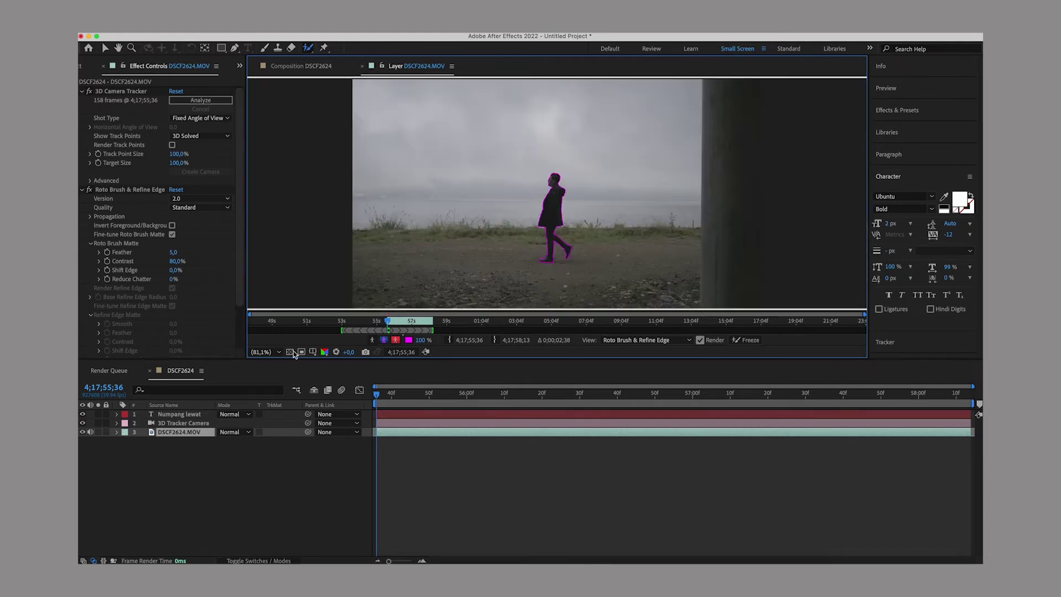
- Play the clip to check the matte, then freeze propagation across all 160 frames
click(266, 352)
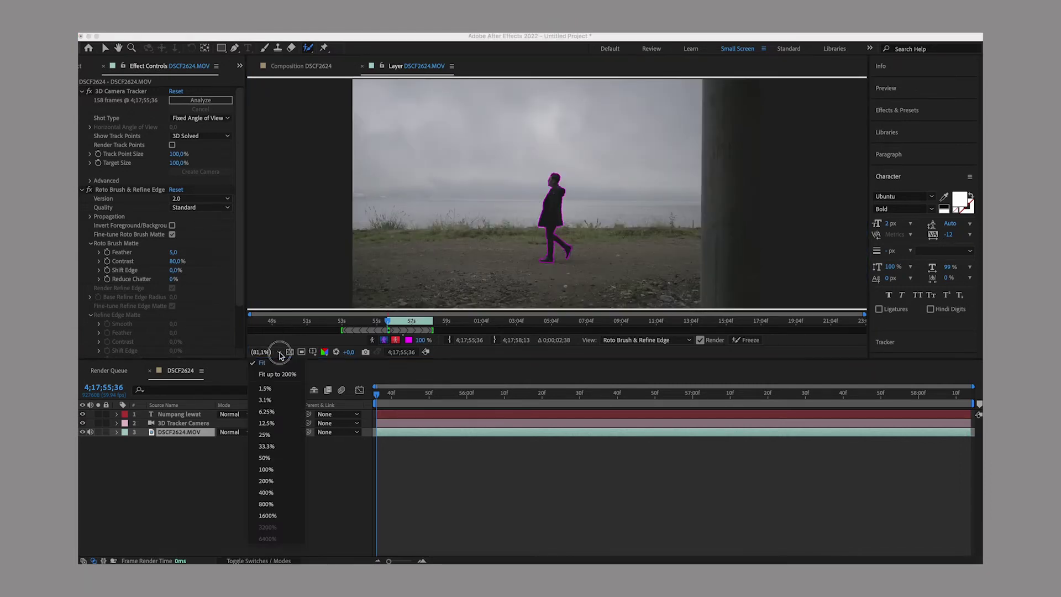
click(274, 363)
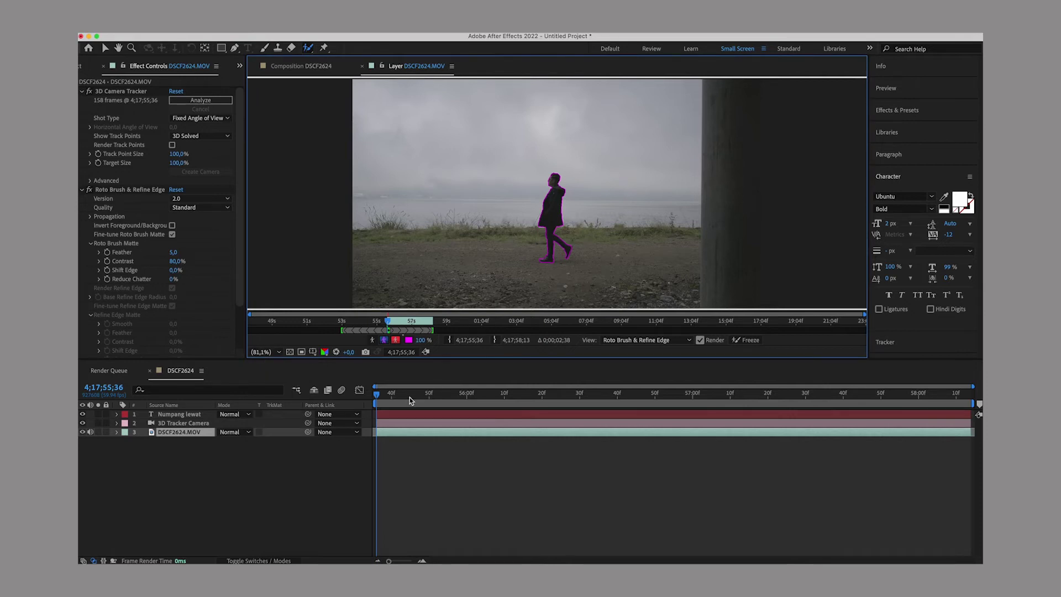
click(376, 396)
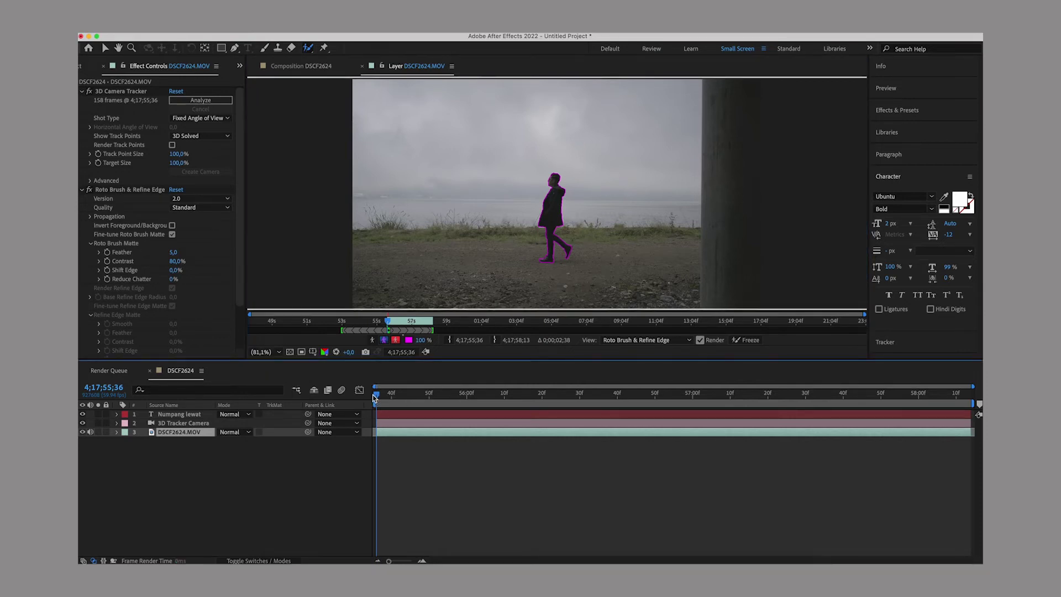
key(space)
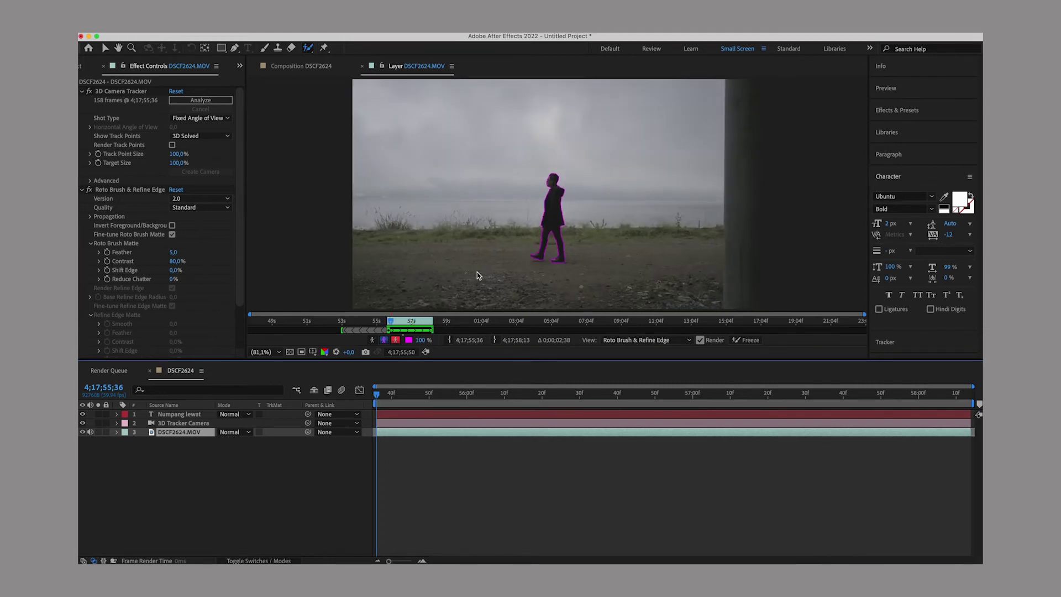
click(395, 393)
drag(397, 392, 373, 399)
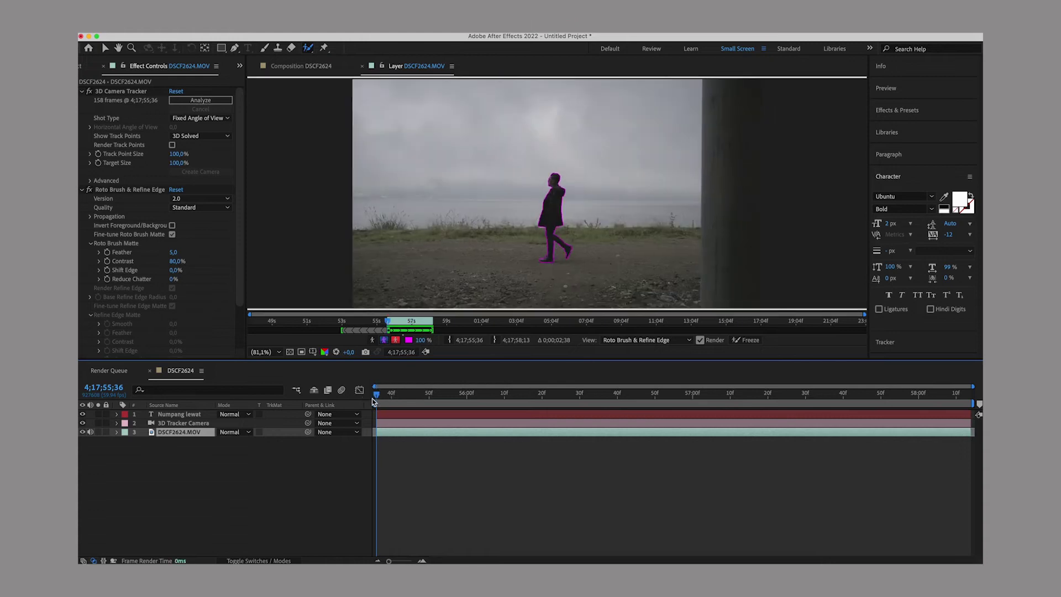
click(742, 340)
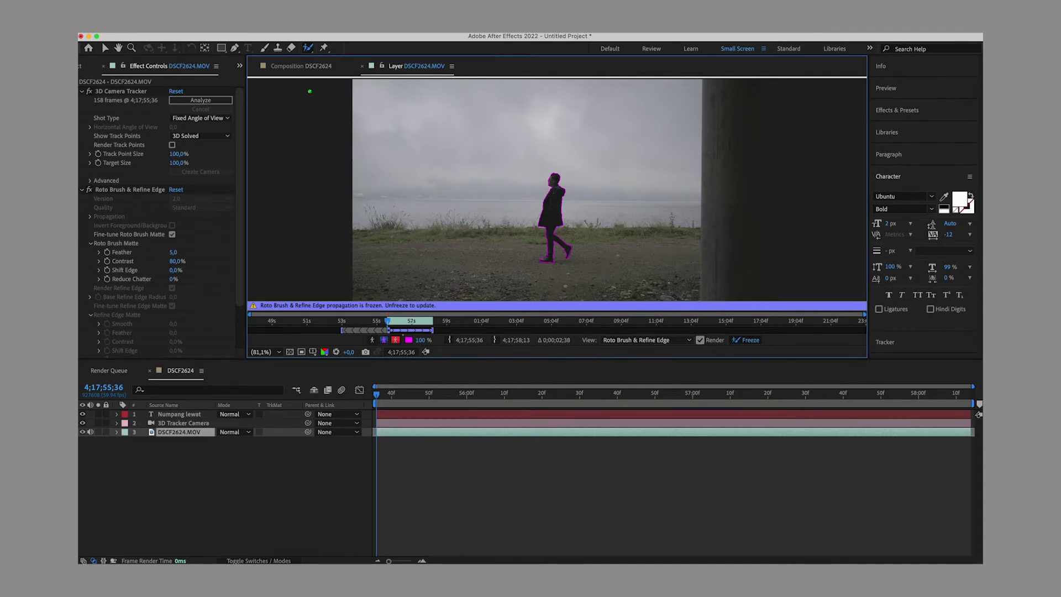
- Preview the composition with the isolated walking man
click(299, 66)
click(374, 396)
key(space)
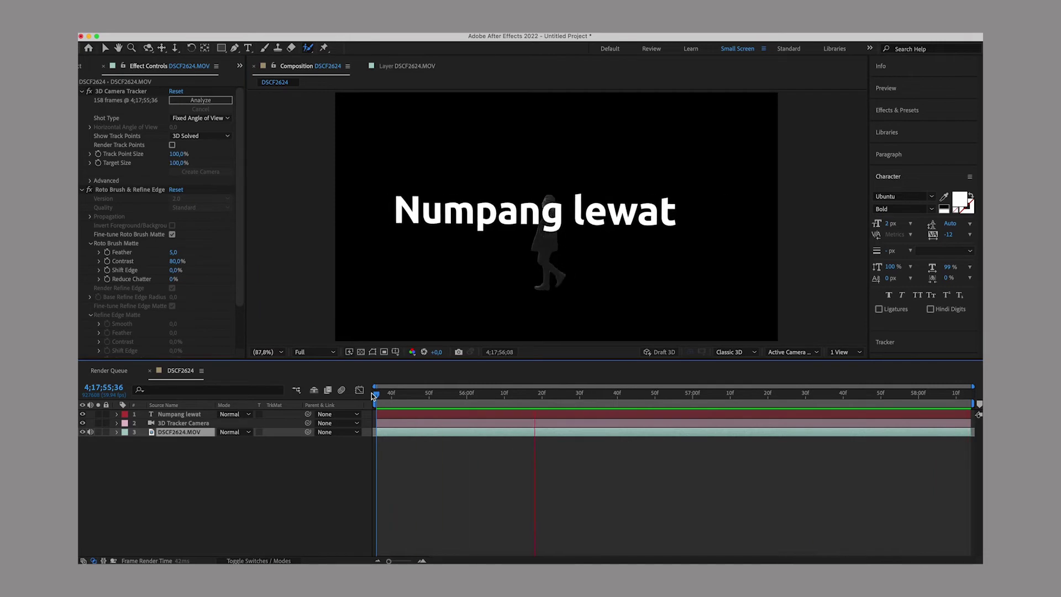
key(space)
- Duplicate DSCF2624.MOV and bring the copy to the top of the layer stack
click(372, 396)
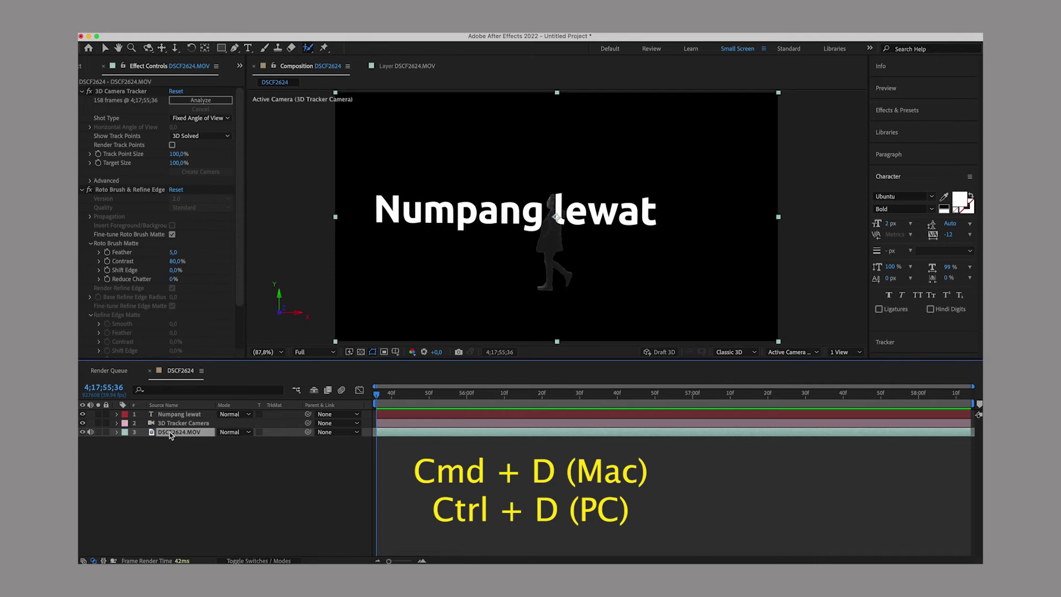
key(ctrl+d)
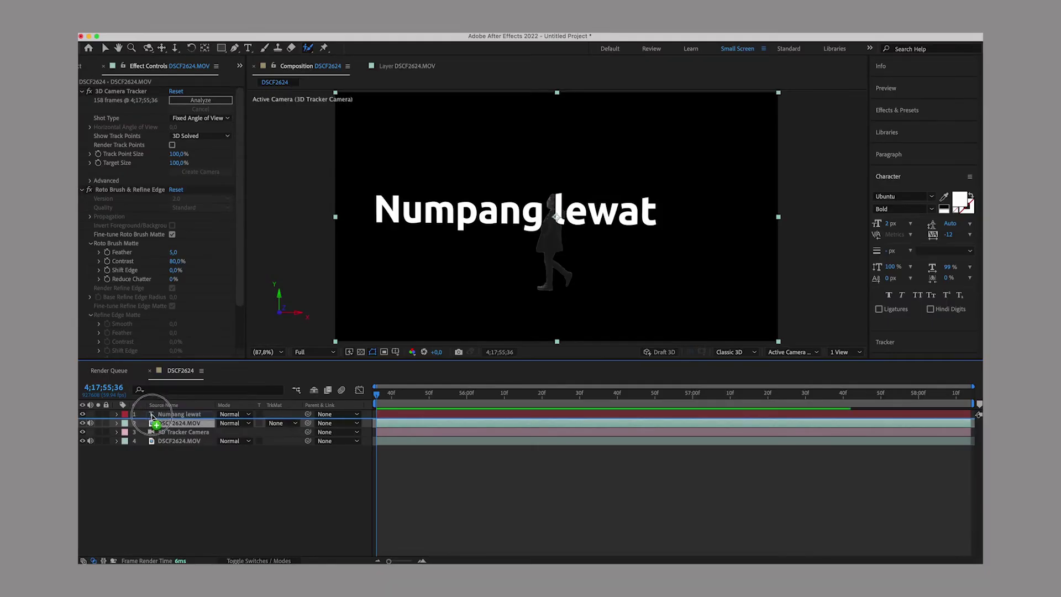
key(ctrl+shift+bracketright)
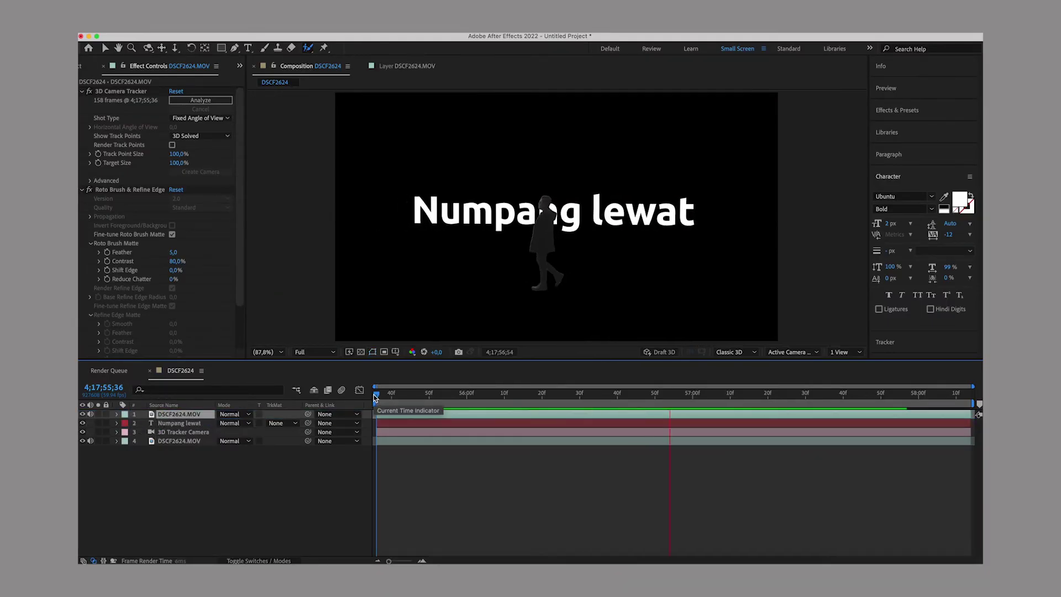
- Disable Roto Brush & Refine Edge on the bottom DSCF2624.MOV copy and preview the text behind the man
mouse_move(373, 395)
mouse_down()
mouse_move(389, 393)
mouse_move(377, 394)
mouse_up()
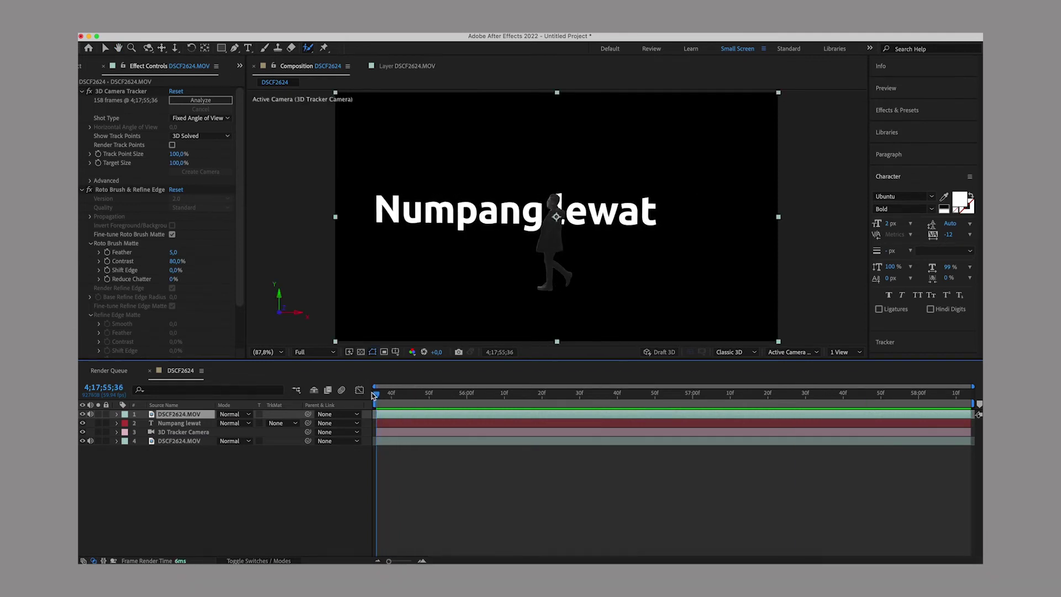
click(175, 443)
click(174, 344)
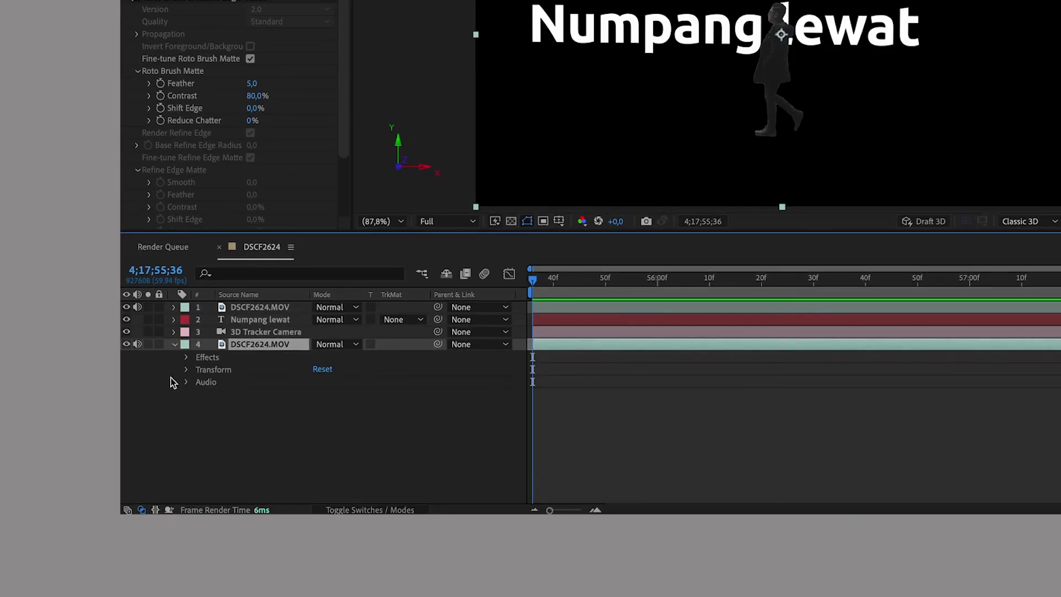
click(185, 358)
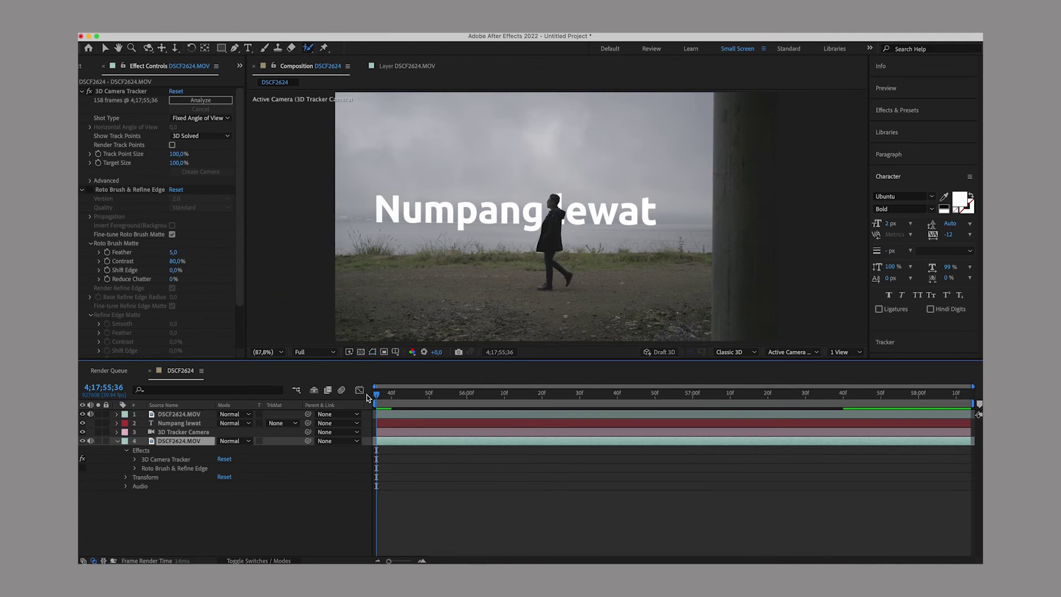
key(space)
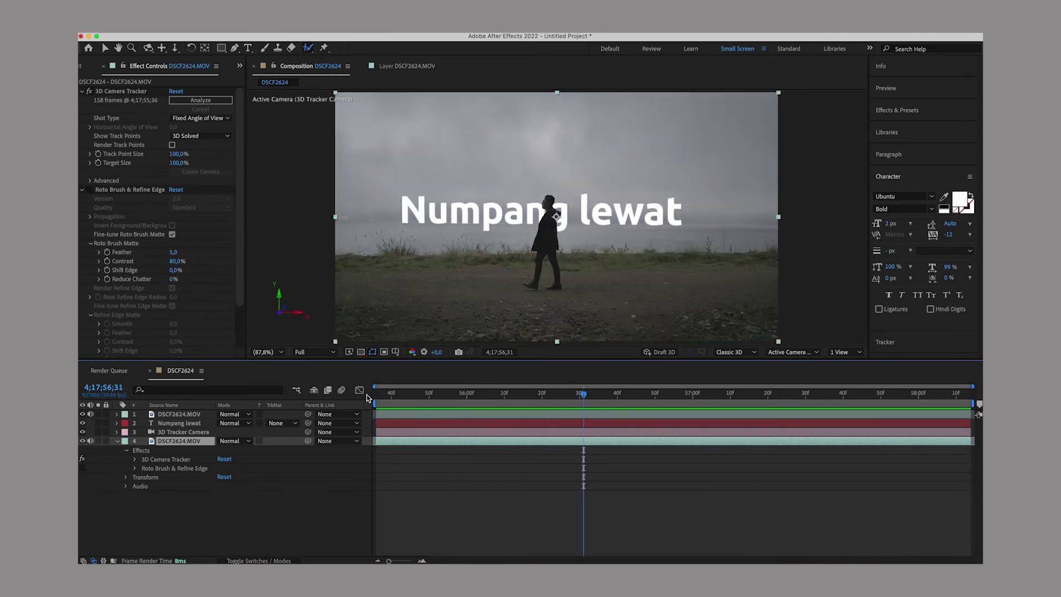
key(space)
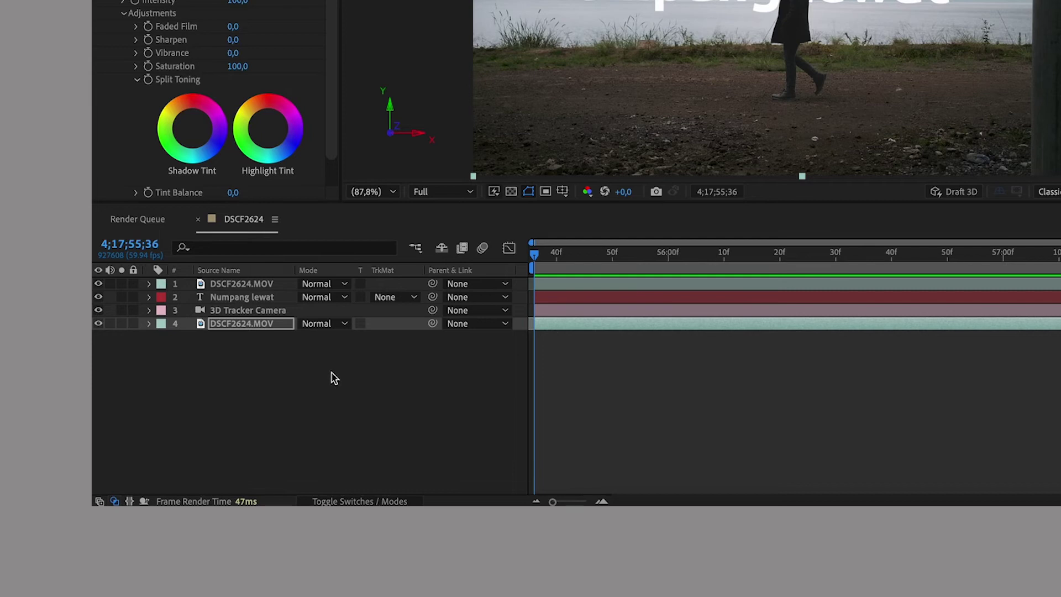
- Add a new adjustment layer and move it above all other layers
right_click(331, 376)
mouse_move(388, 303)
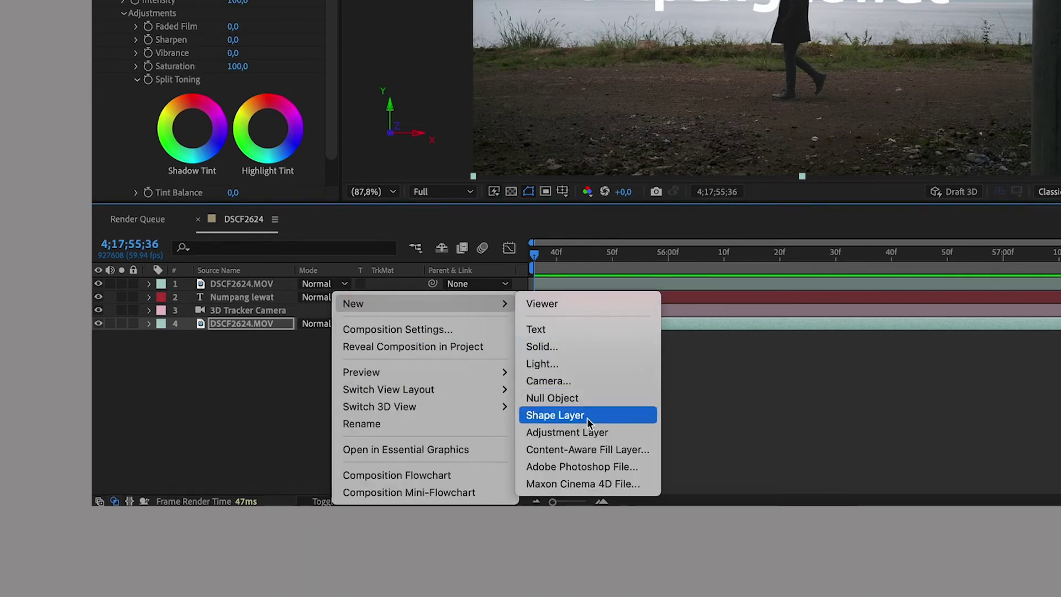
click(593, 437)
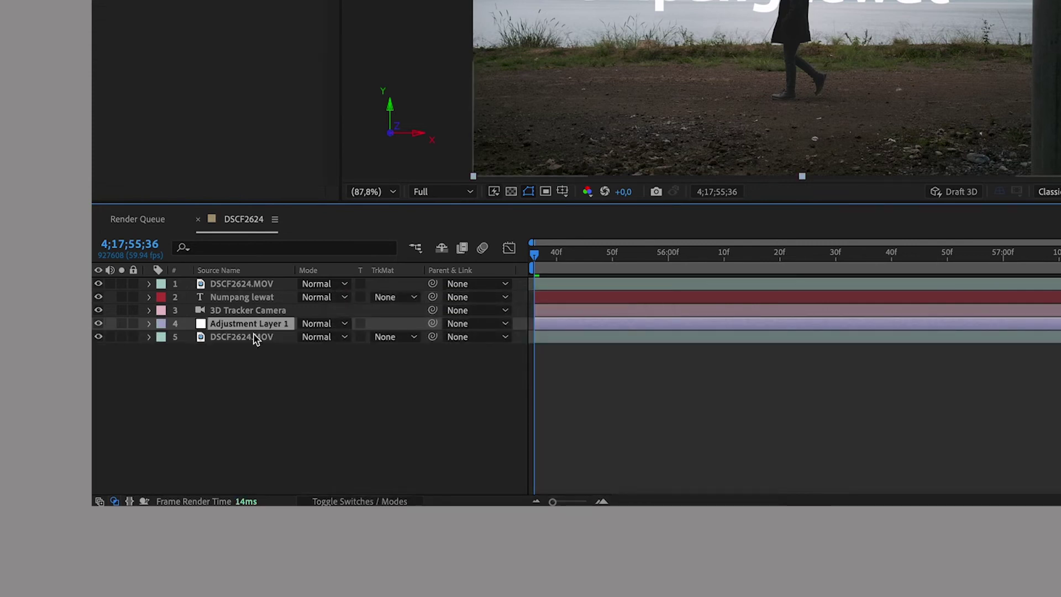
drag(213, 323, 215, 280)
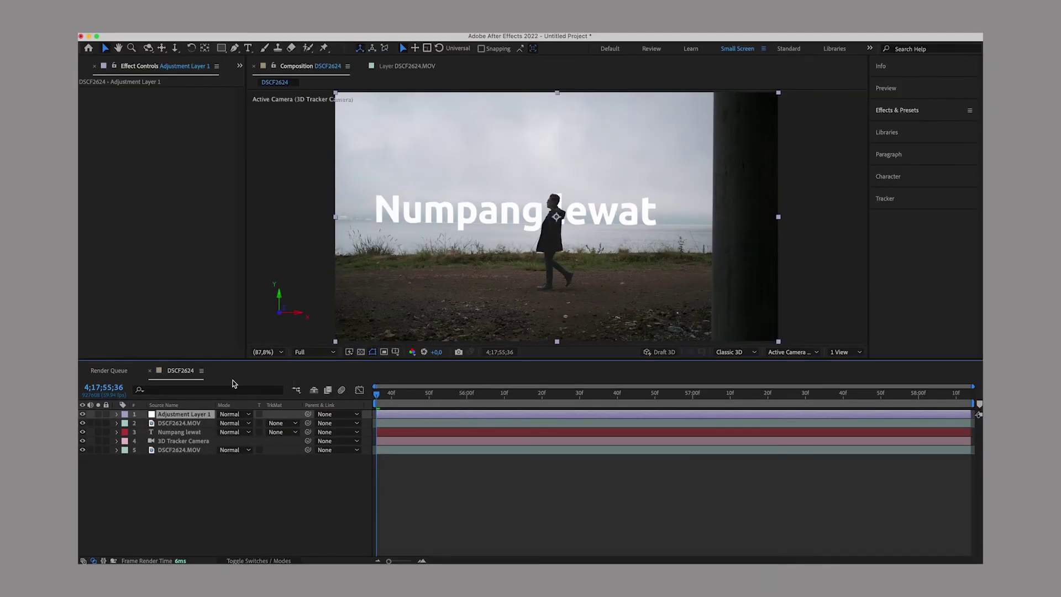
- Apply the Tint effect to Adjustment Layer 1 to make the shot black and white
click(897, 110)
click(908, 131)
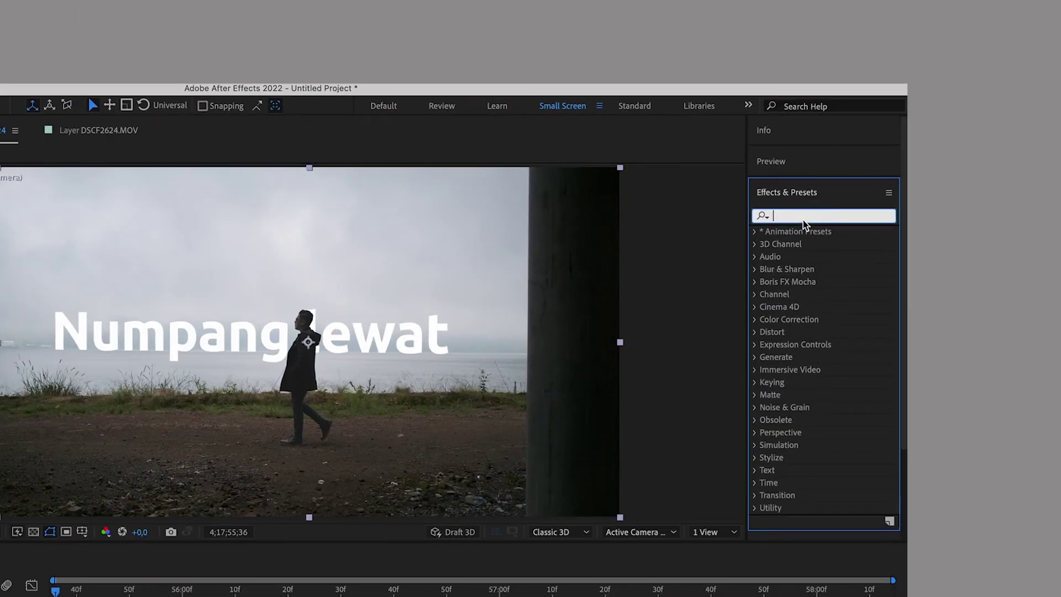
text(tint)
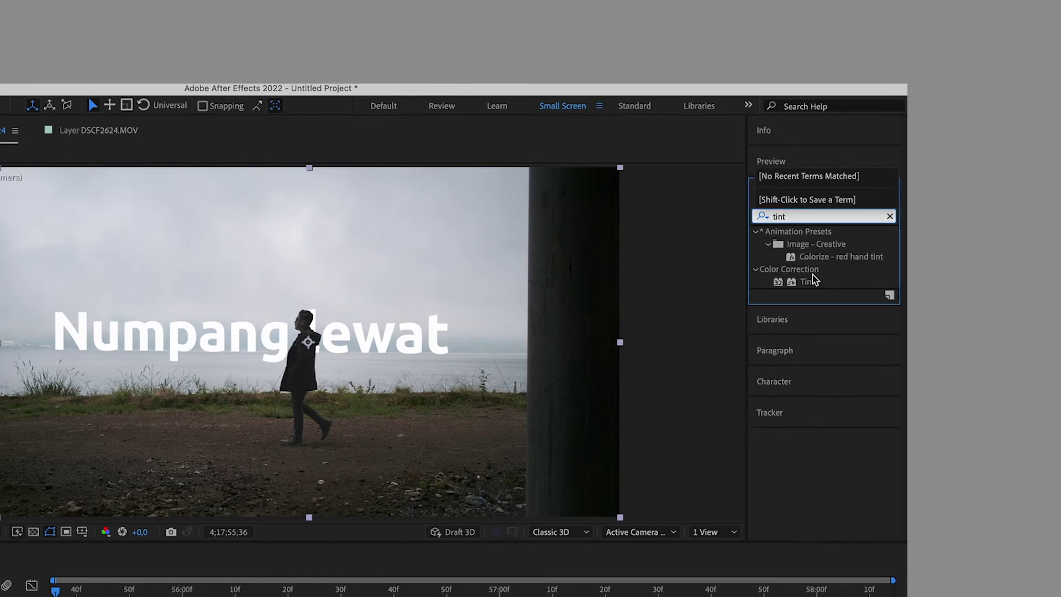
click(810, 281)
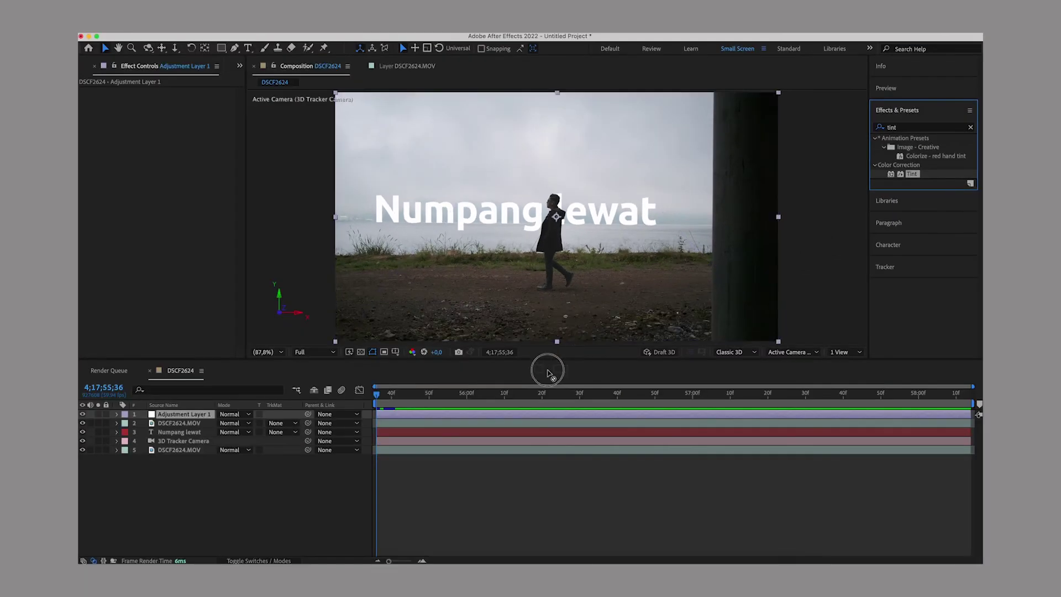
drag(796, 284, 523, 418)
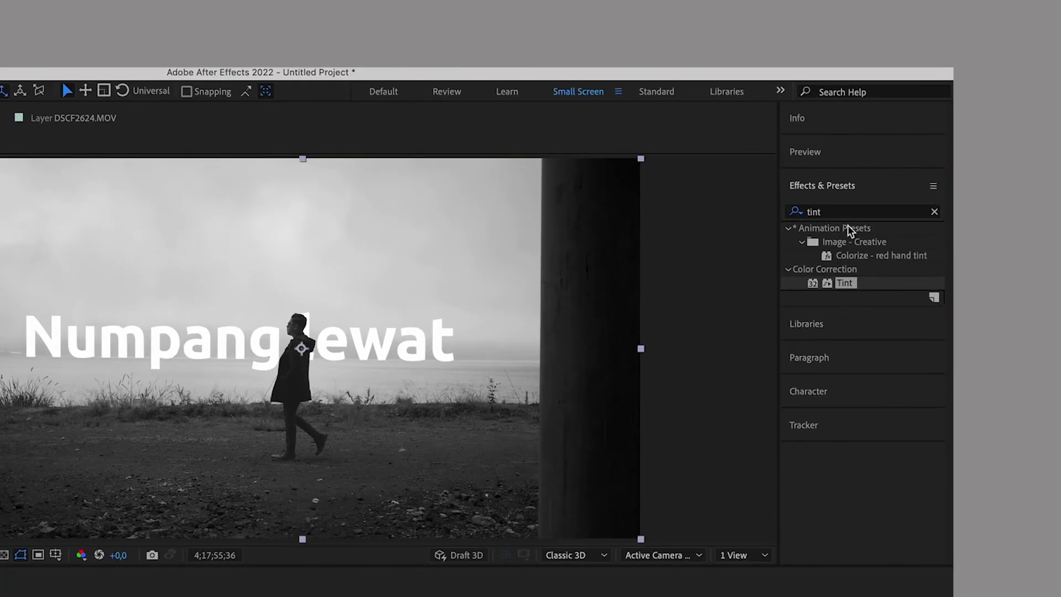
click(840, 211)
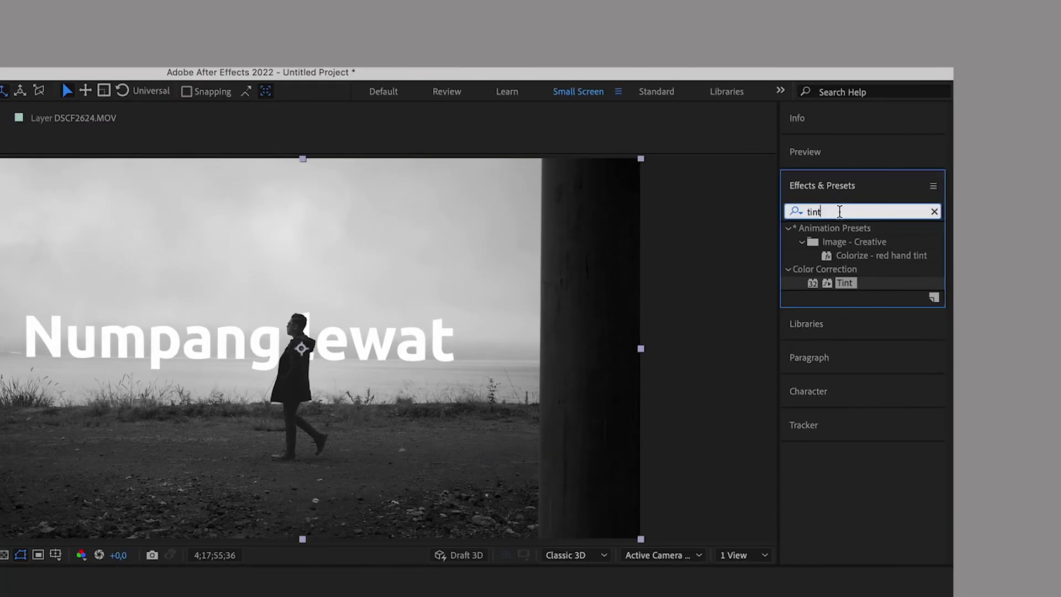
- Add Curves to Adjustment Layer 1 and drag its black point right to crush the shadows
click(933, 211)
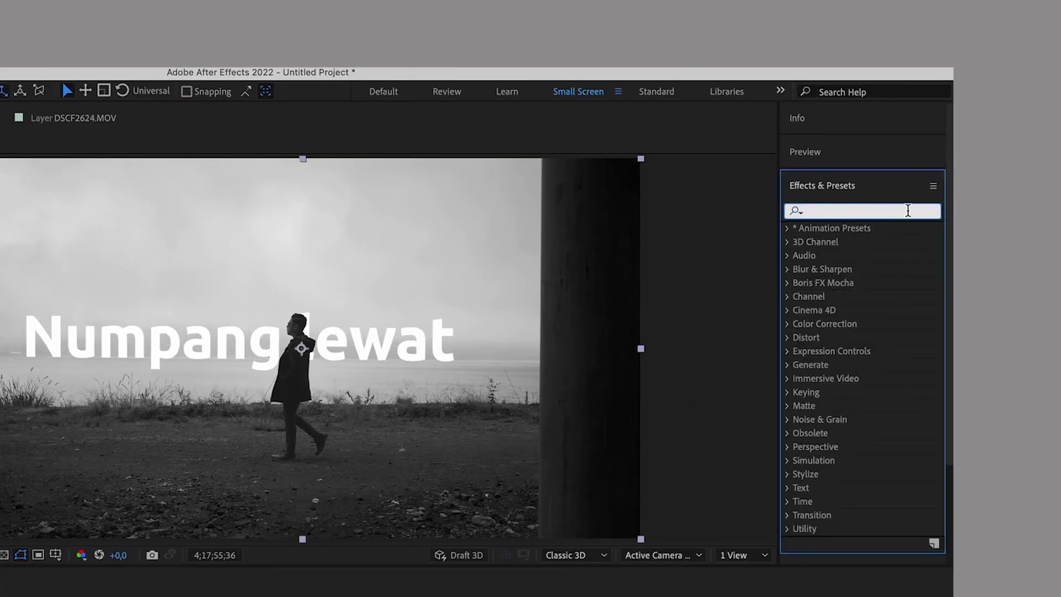
text(curve)
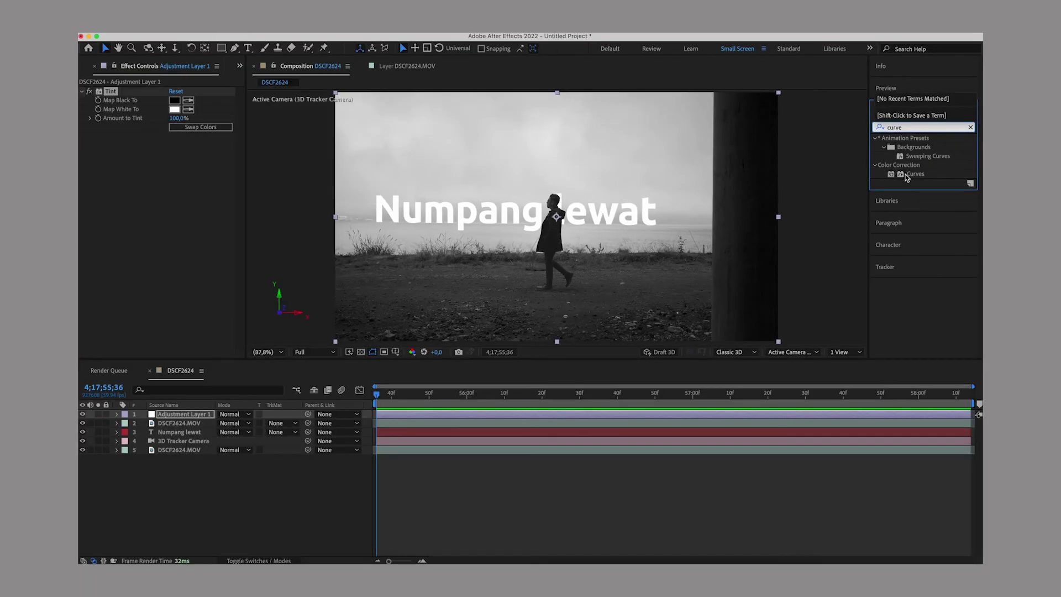
click(905, 176)
drag(907, 178, 520, 418)
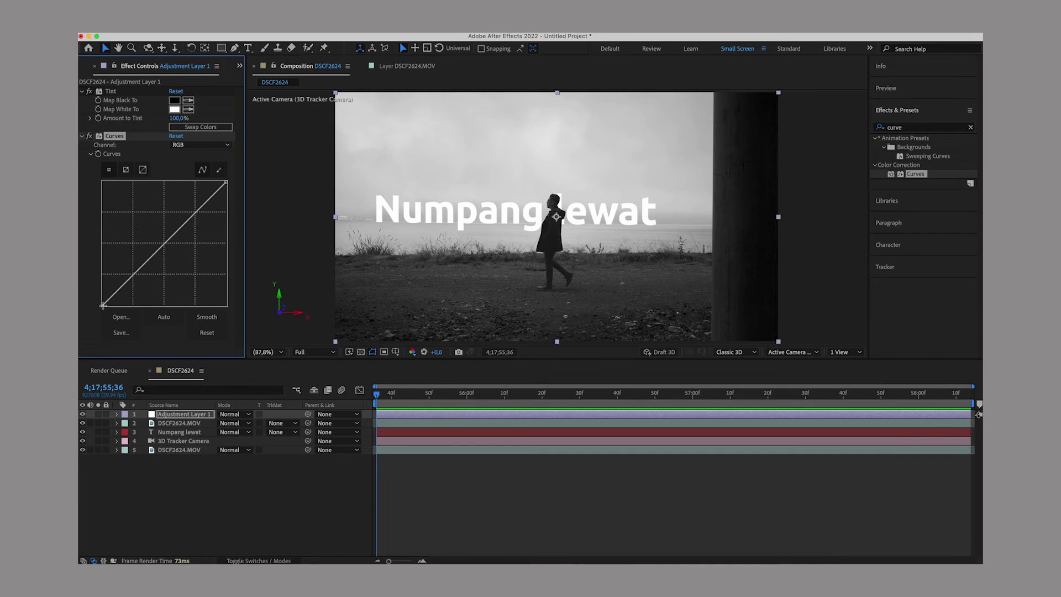
drag(103, 306, 179, 307)
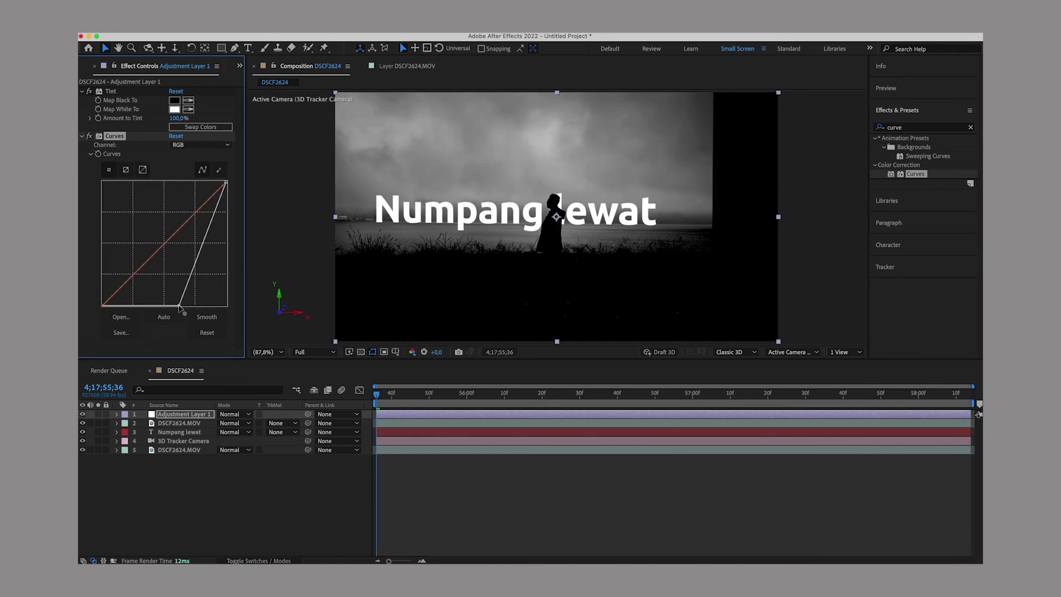
key(super+z)
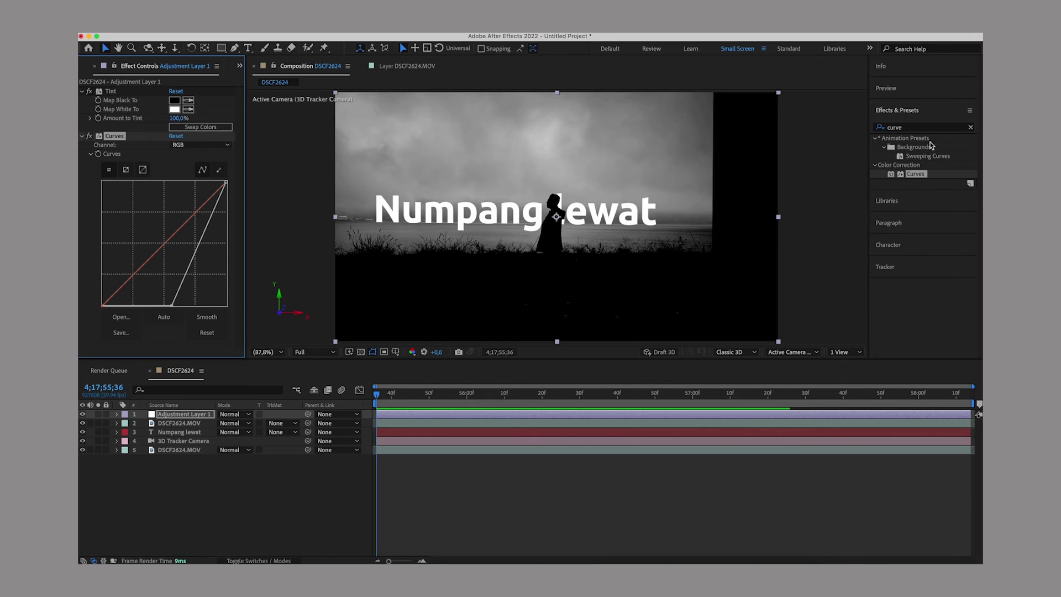
- Apply CC Radial Fast Blur to Adjustment Layer 1
click(935, 131)
click(970, 128)
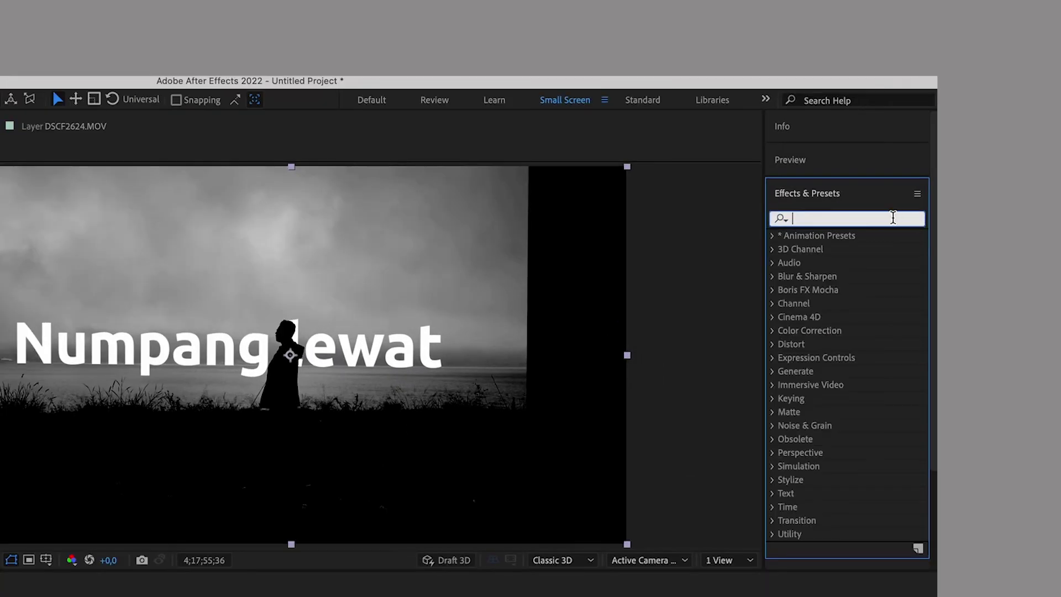
text(fast)
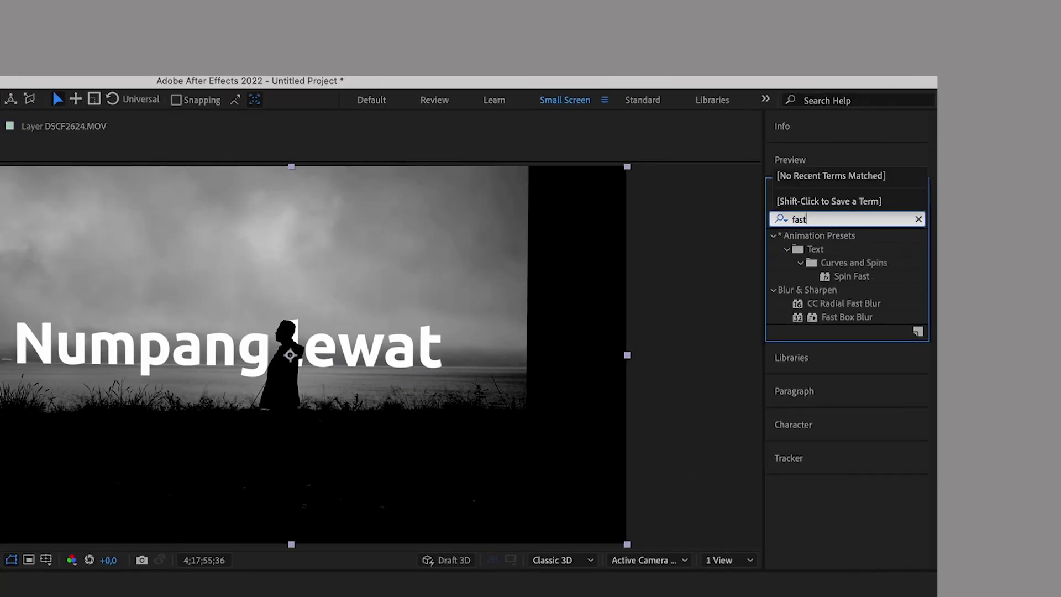
text( blur)
click(866, 249)
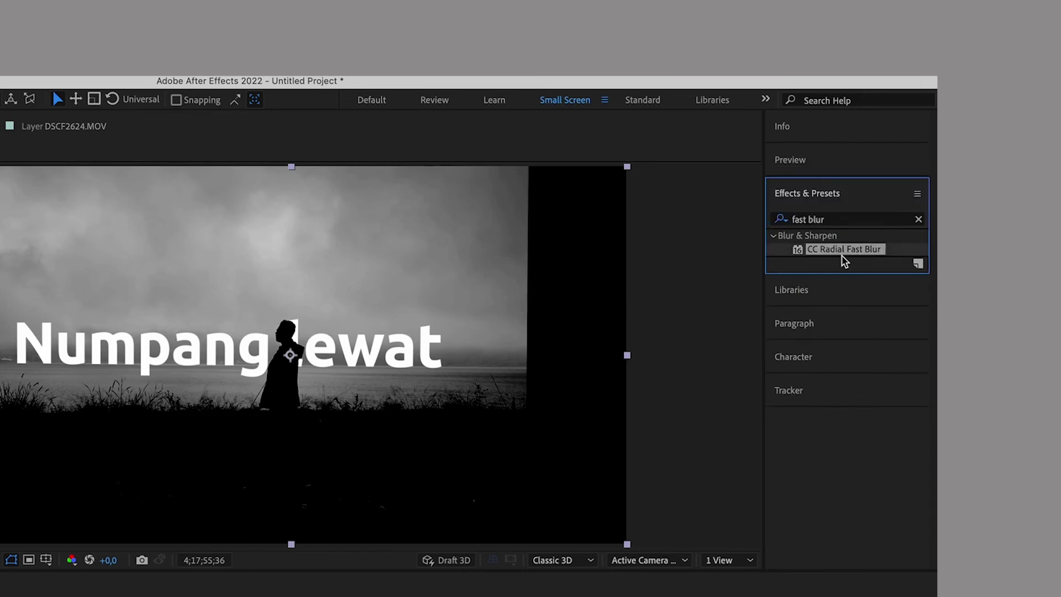
drag(829, 255, 508, 415)
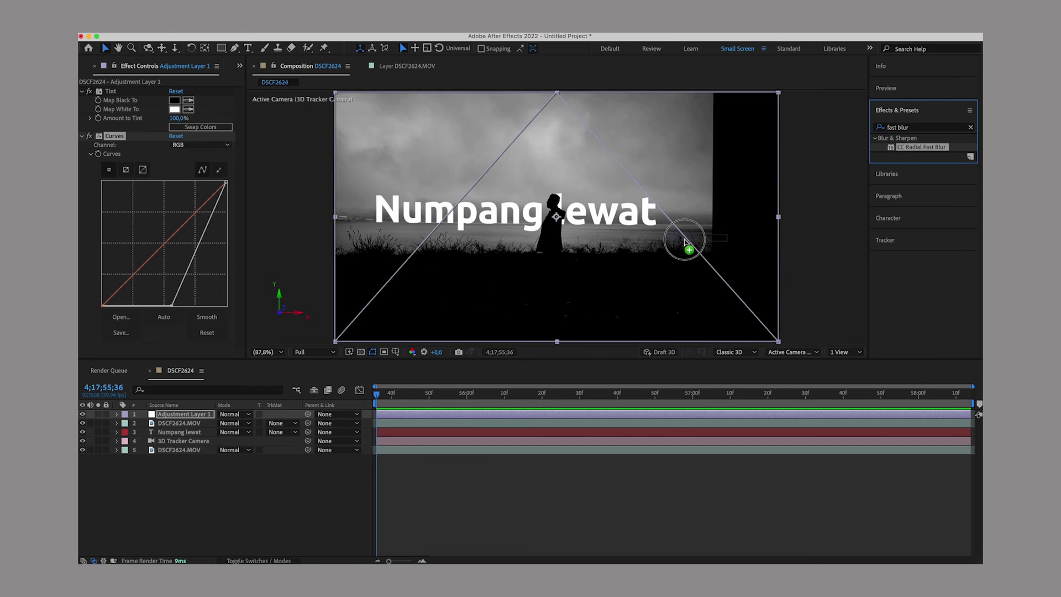
drag(509, 416, 509, 416)
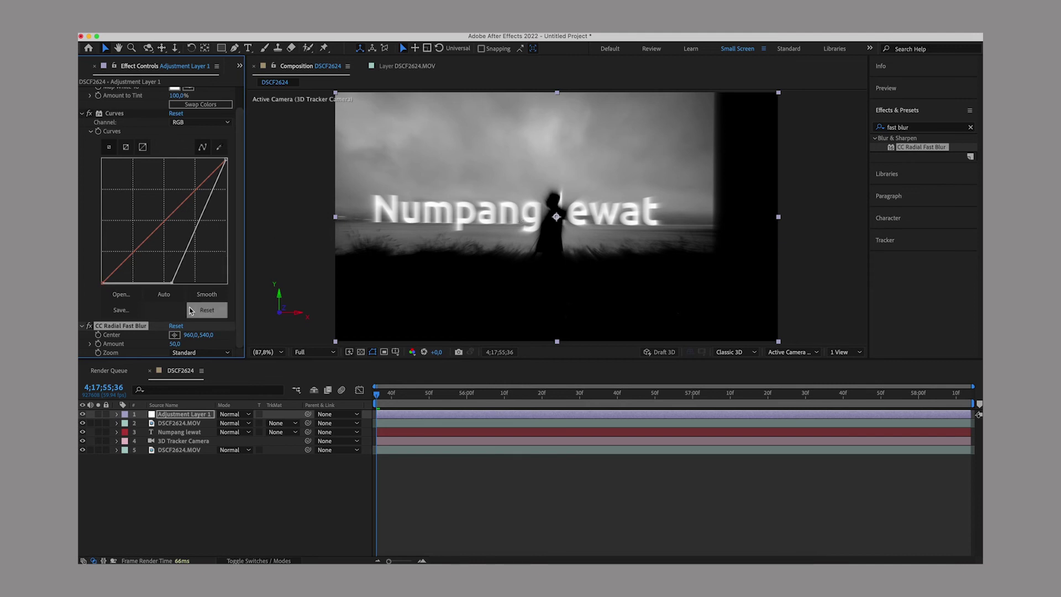
- Place the blur centre in the sky above the text, near 753.3,319.0, and preview
click(174, 336)
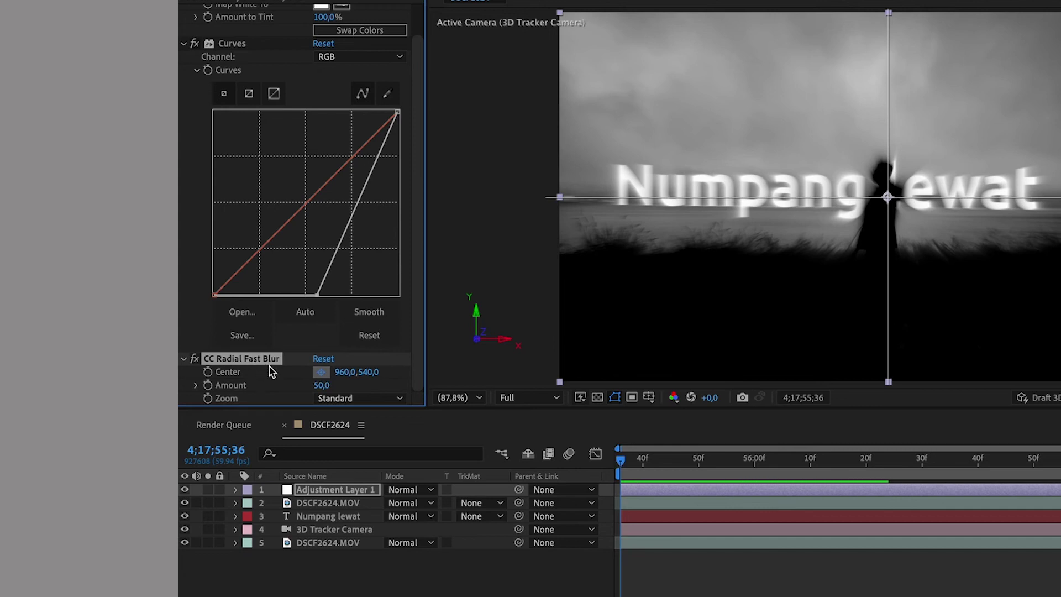
click(322, 373)
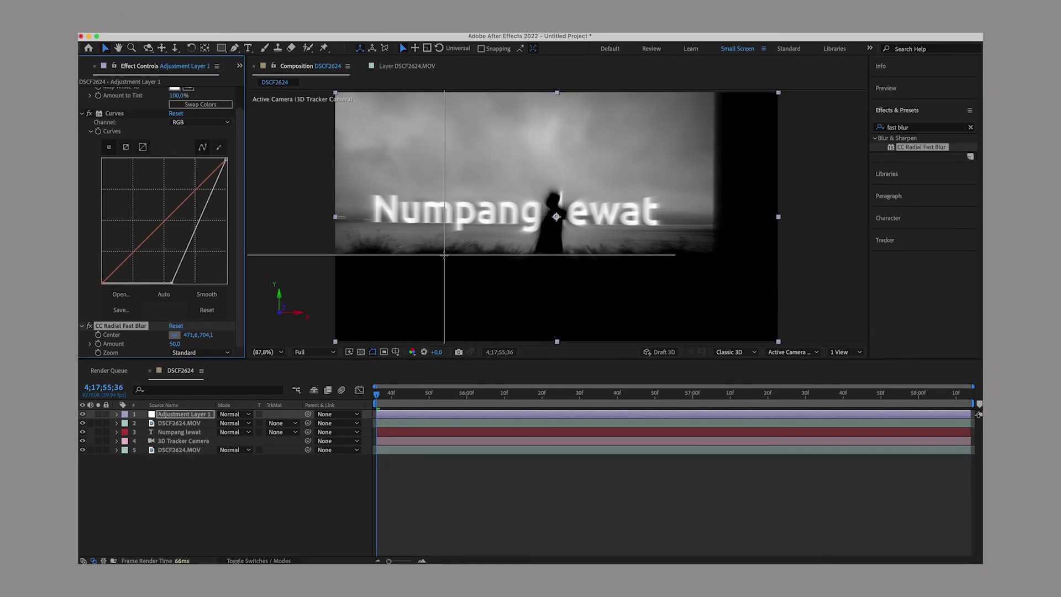
drag(888, 197, 885, 199)
click(510, 173)
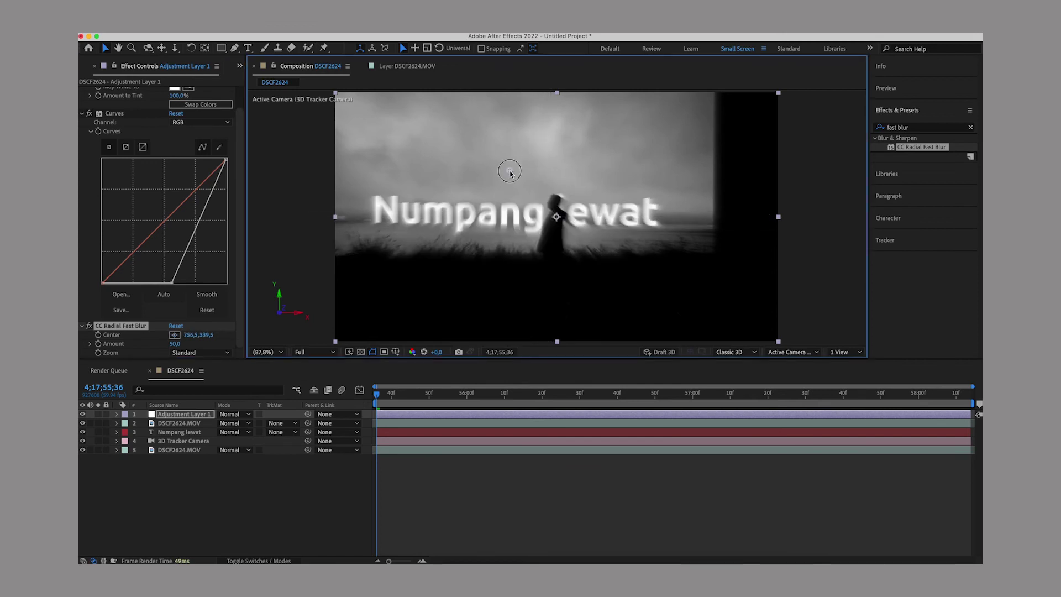
drag(509, 173, 512, 169)
key(space)
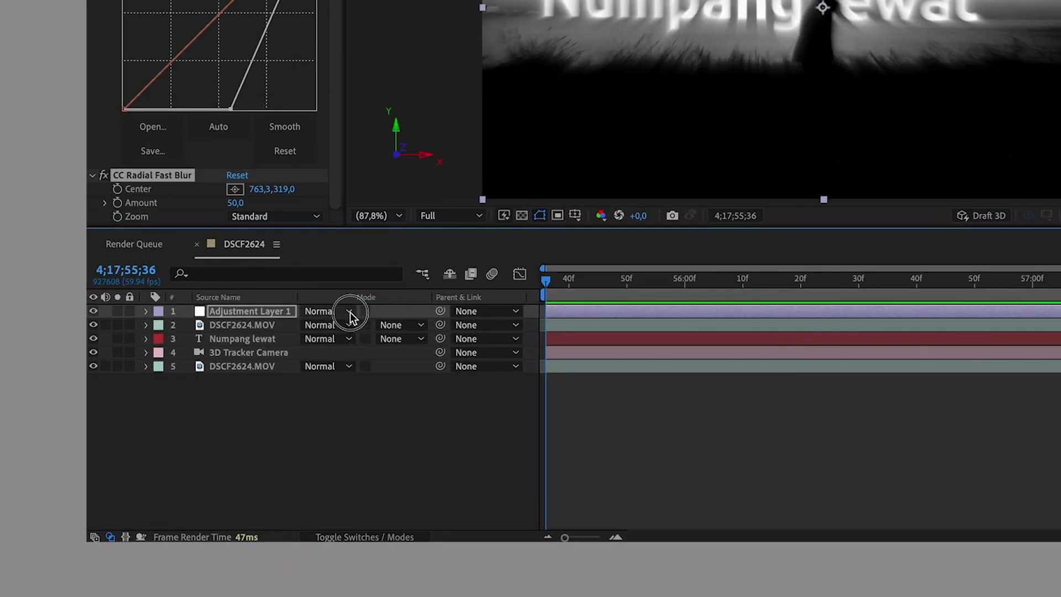
- Set Adjustment Layer 1's blend mode to Screen and play back the result
click(328, 331)
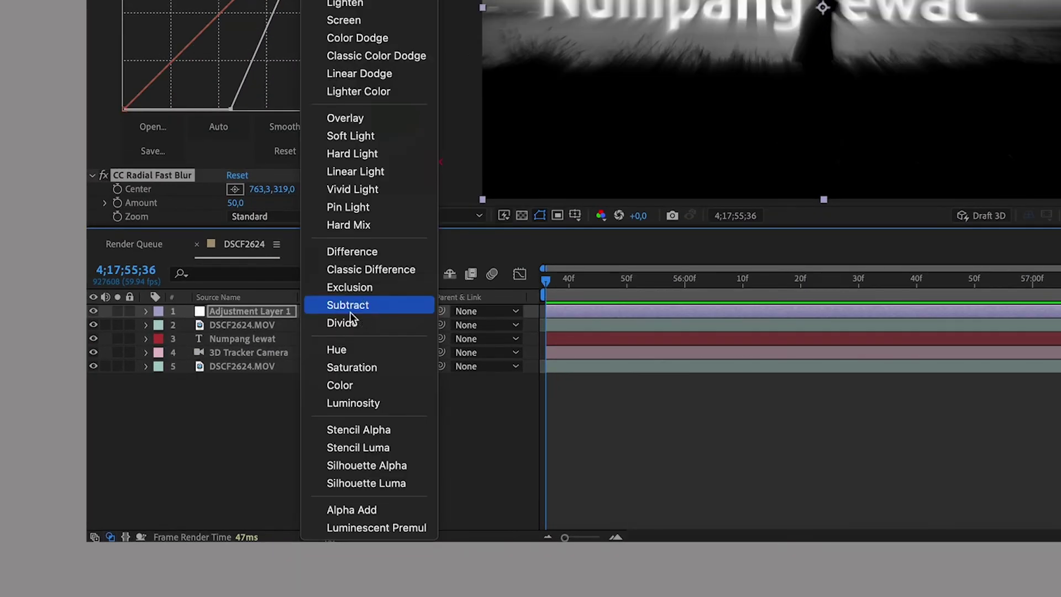
click(344, 20)
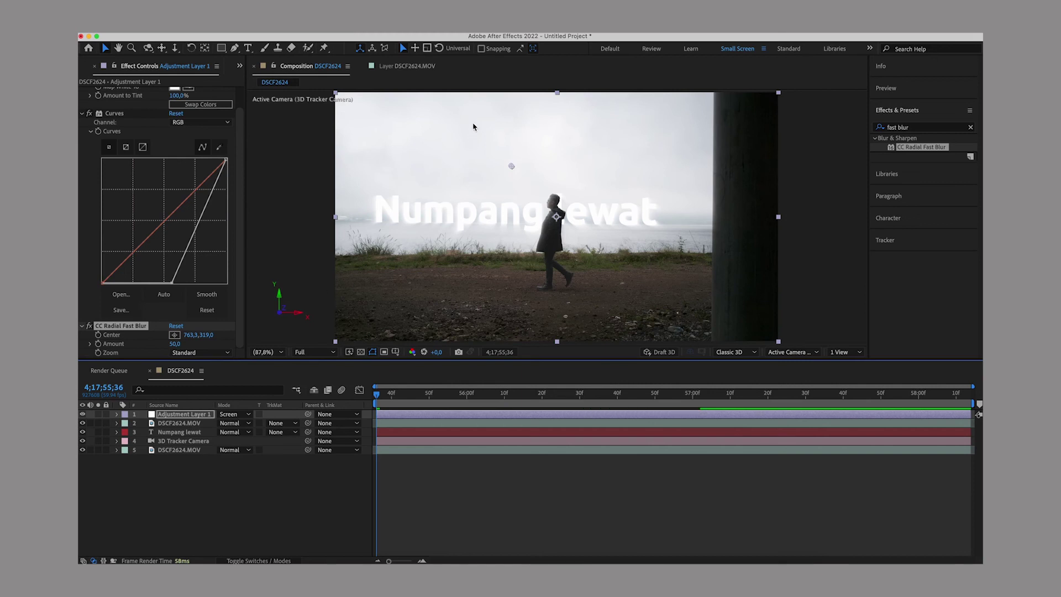
key(space)
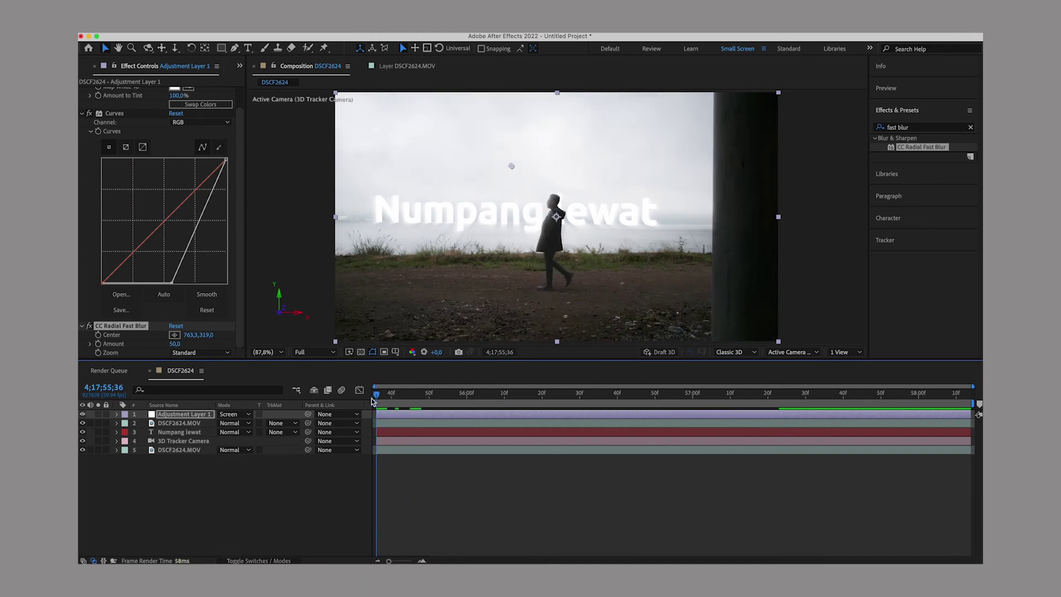